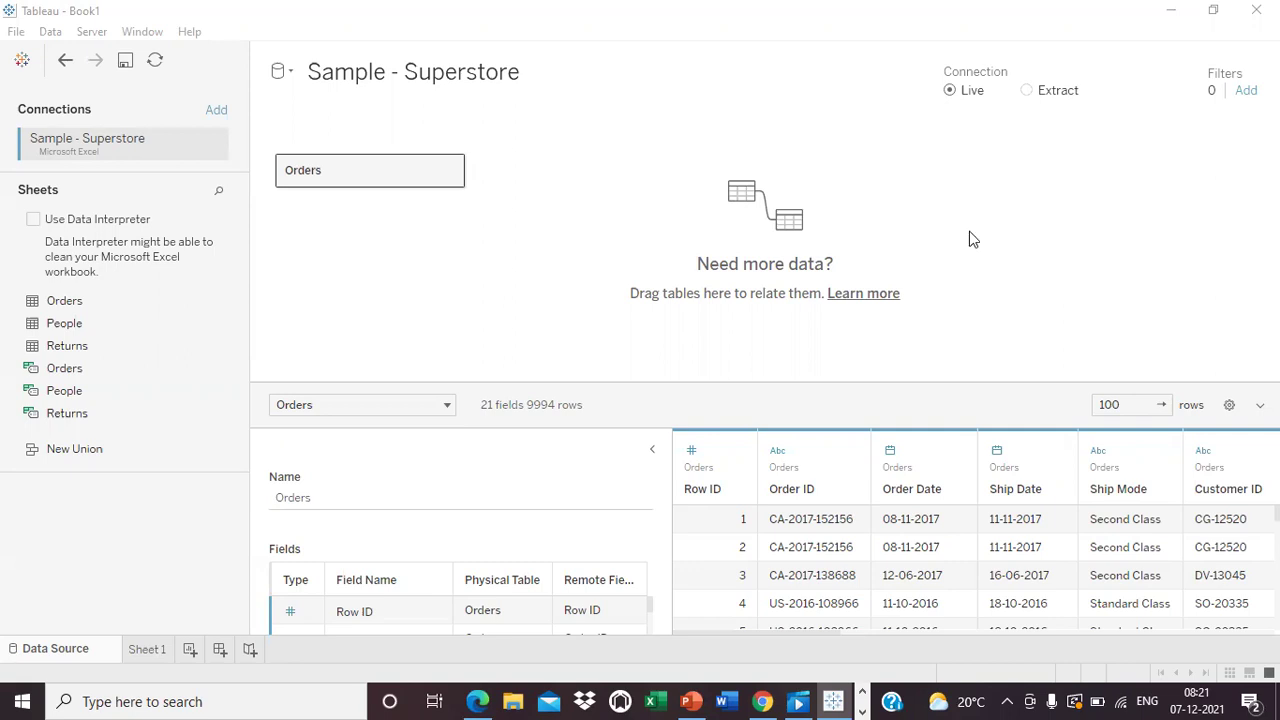
Switch to PowerPoint and examine the slides illustrating the live and extract connections.
left_click(691, 701)
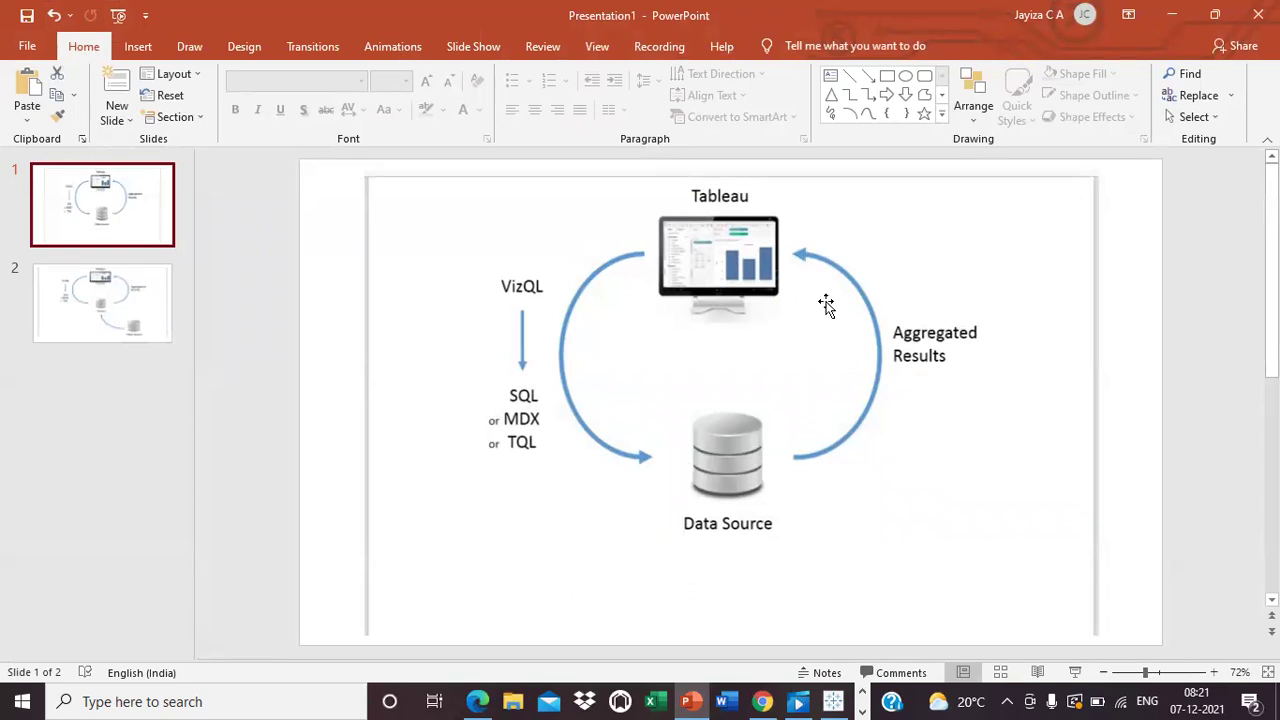
left_click(1174, 17)
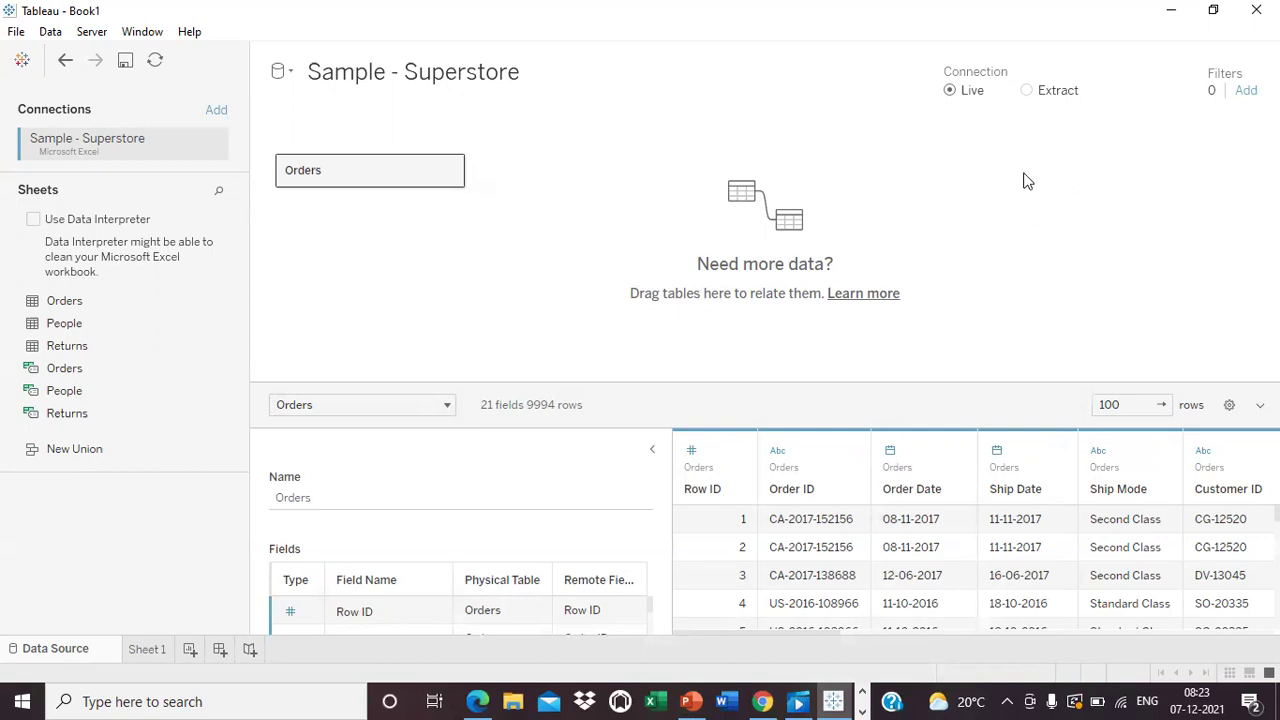
left_click(690, 701)
left_click(135, 325)
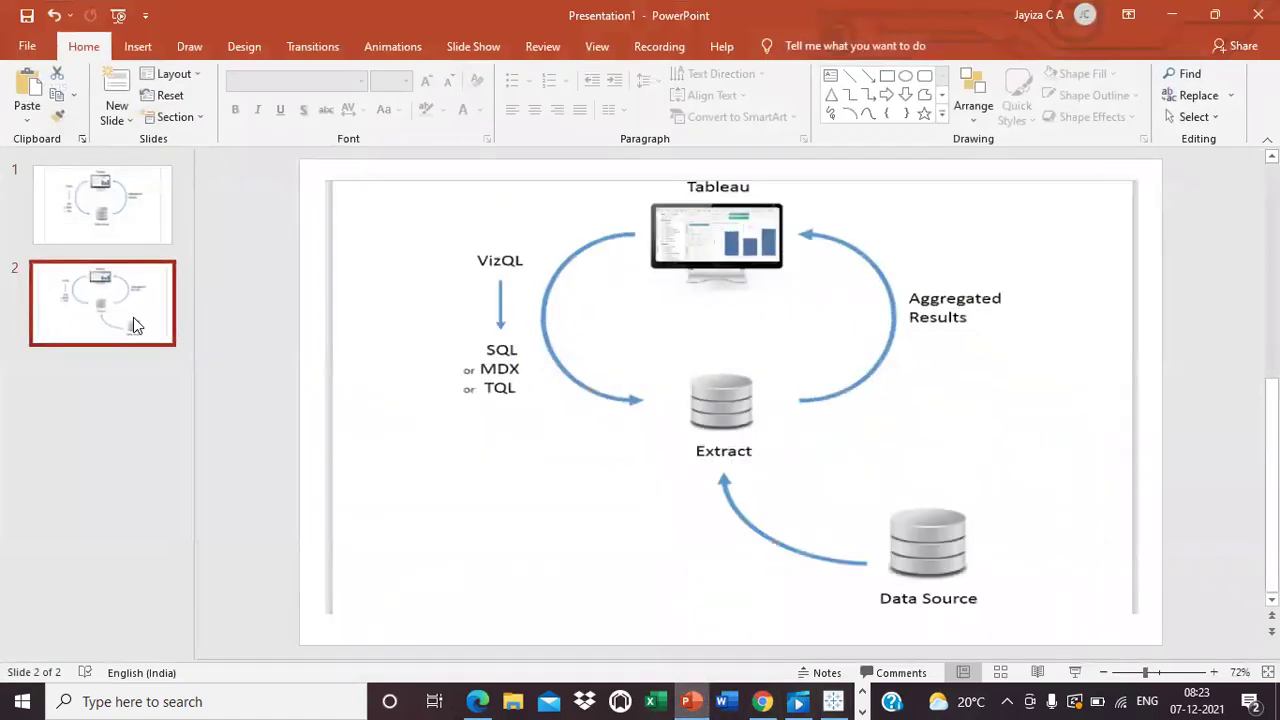
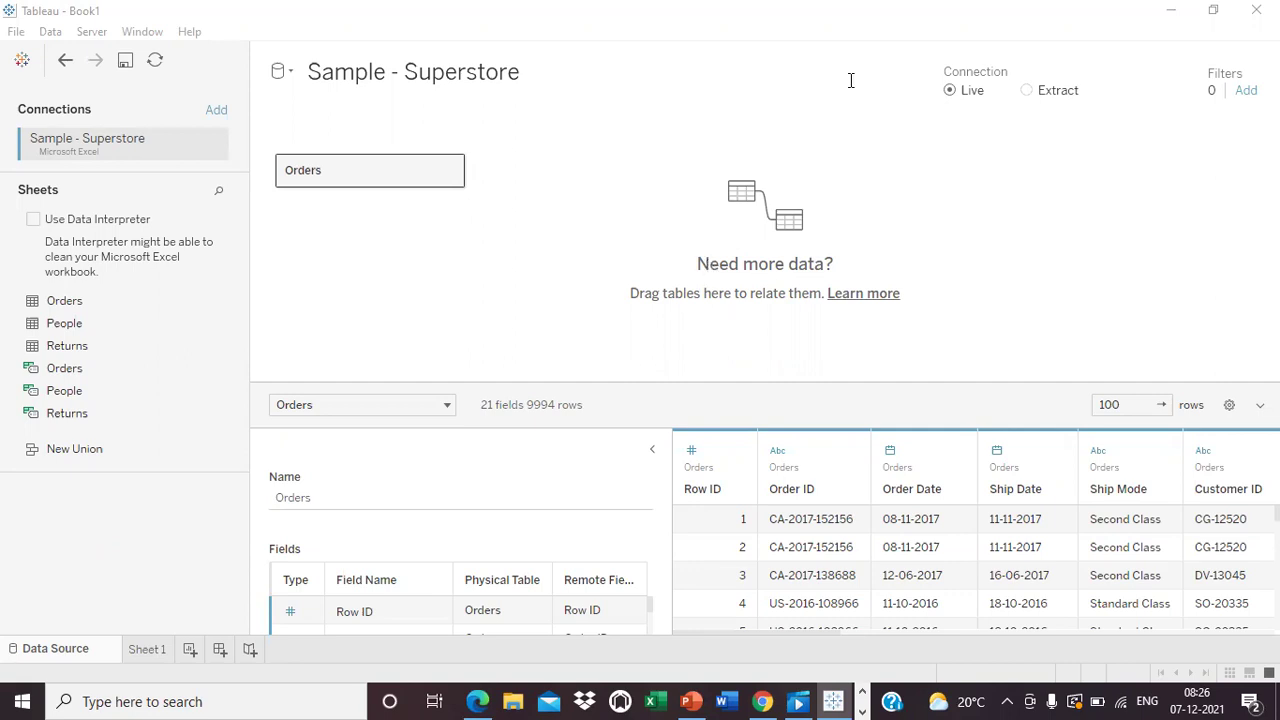
Try the Extract connection for Sample - Superstore, view its extract settings, and return the connection to Live.
left_click(1028, 91)
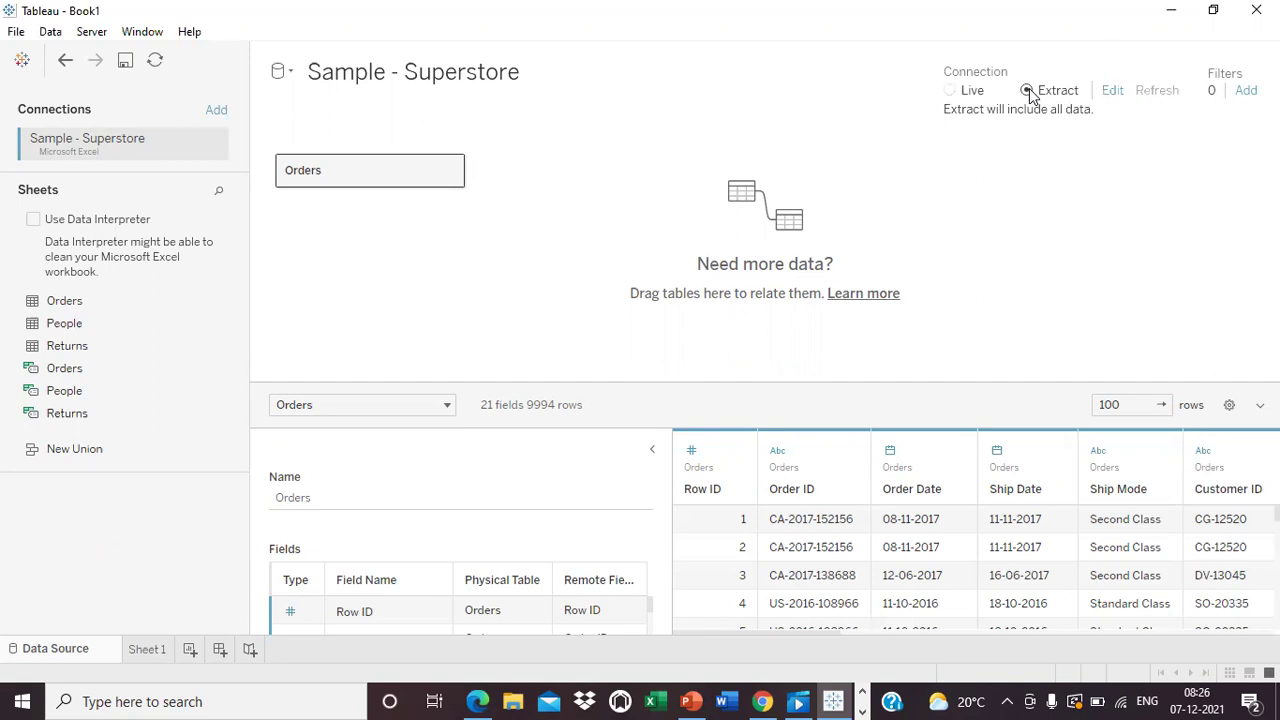
left_click(1113, 91)
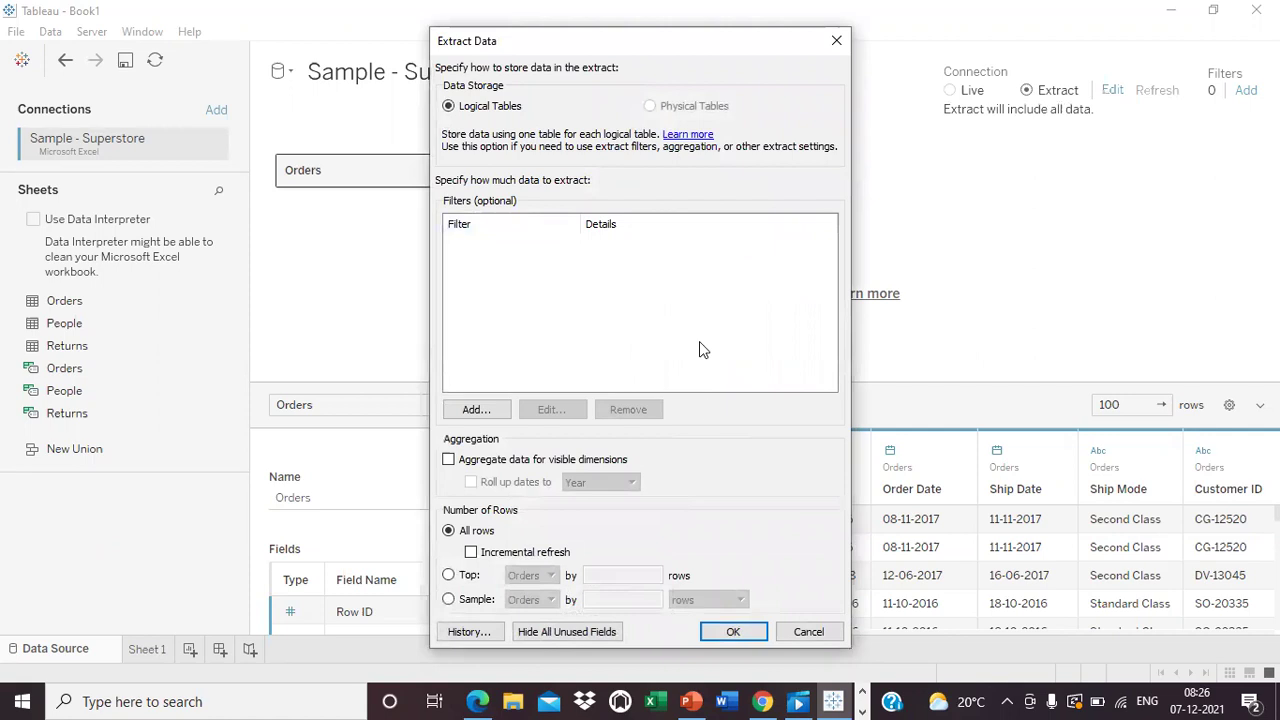
left_click(836, 41)
left_click(950, 91)
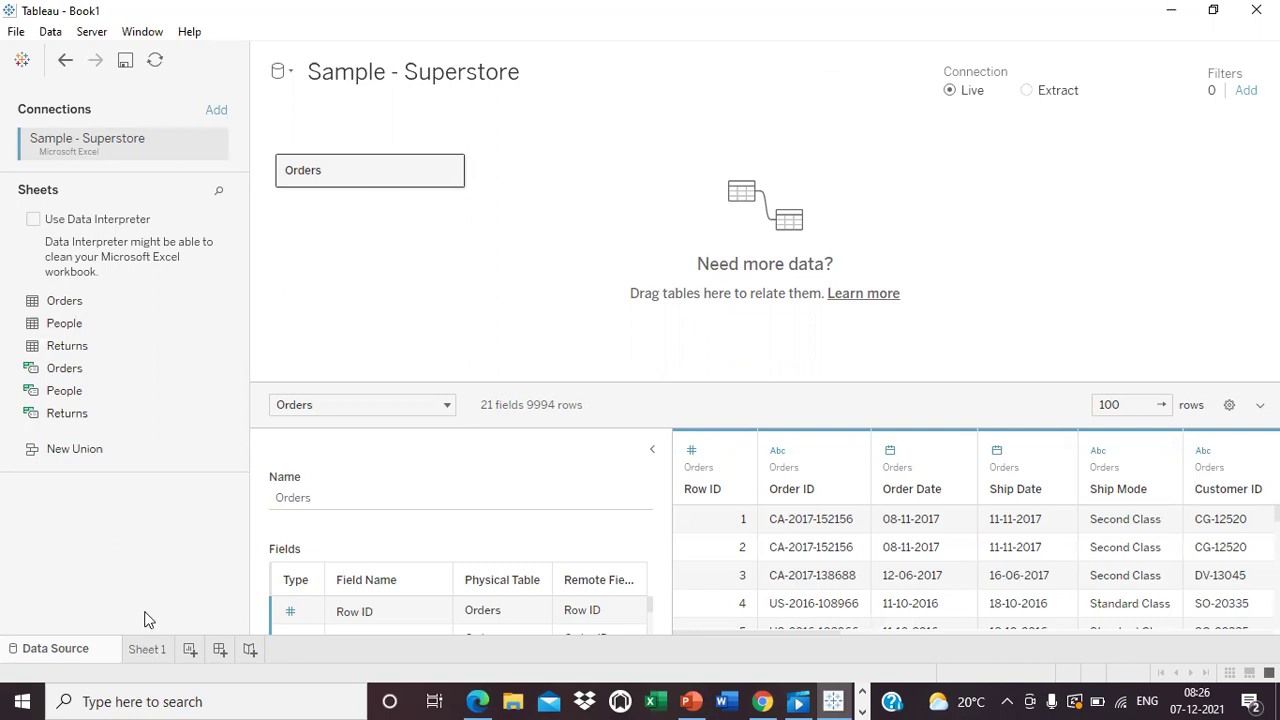
Go to Sheet 1 and examine the Extract Data options of the Sample - Superstore data source.
left_click(147, 650)
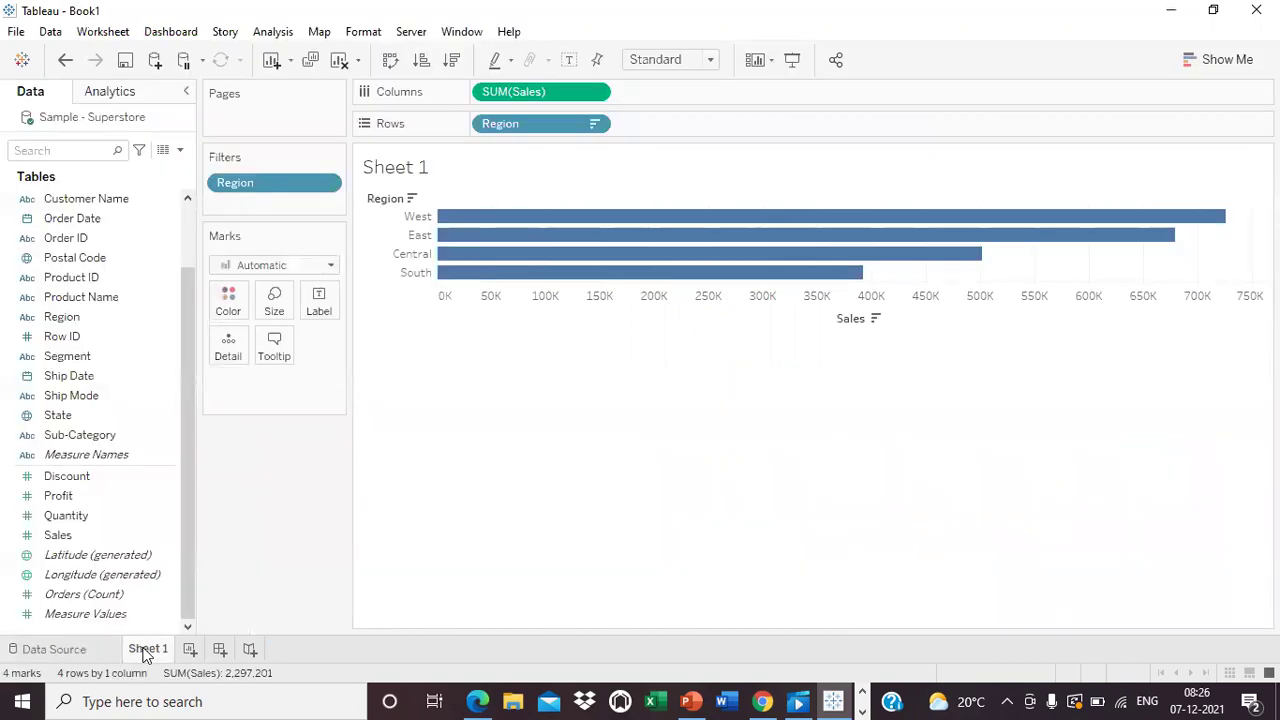
right_click(86, 121)
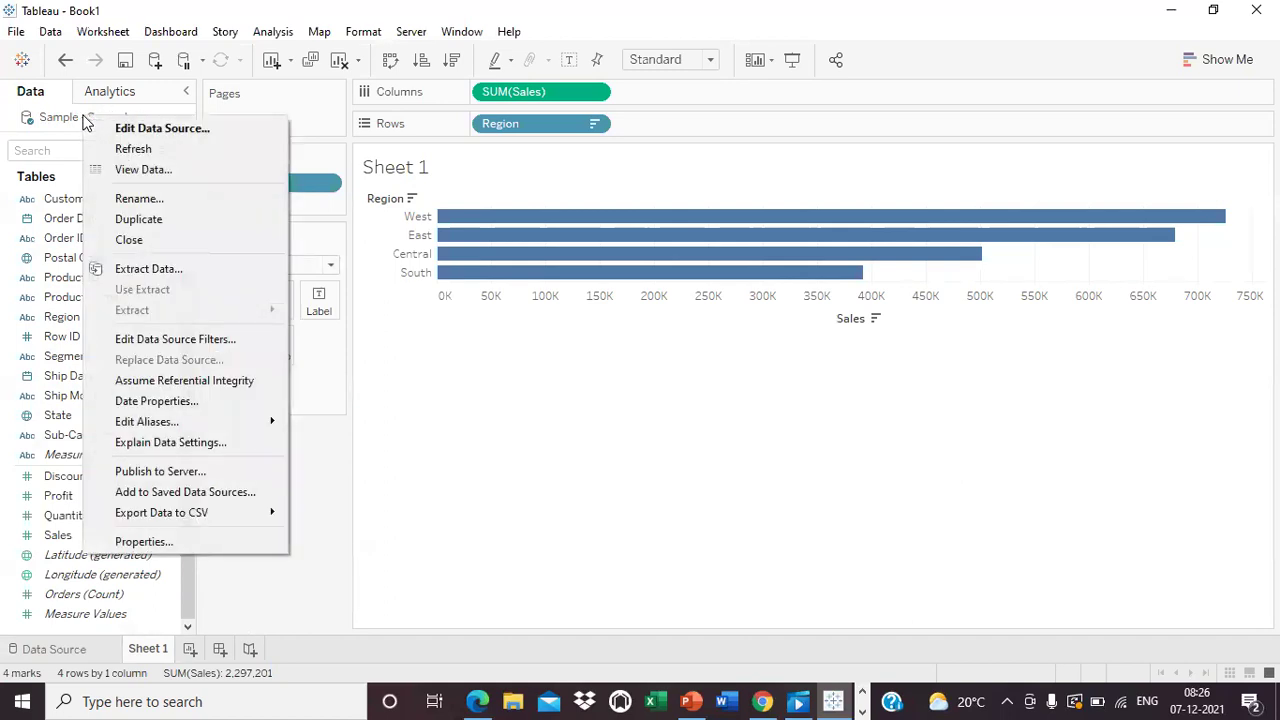
left_click(148, 269)
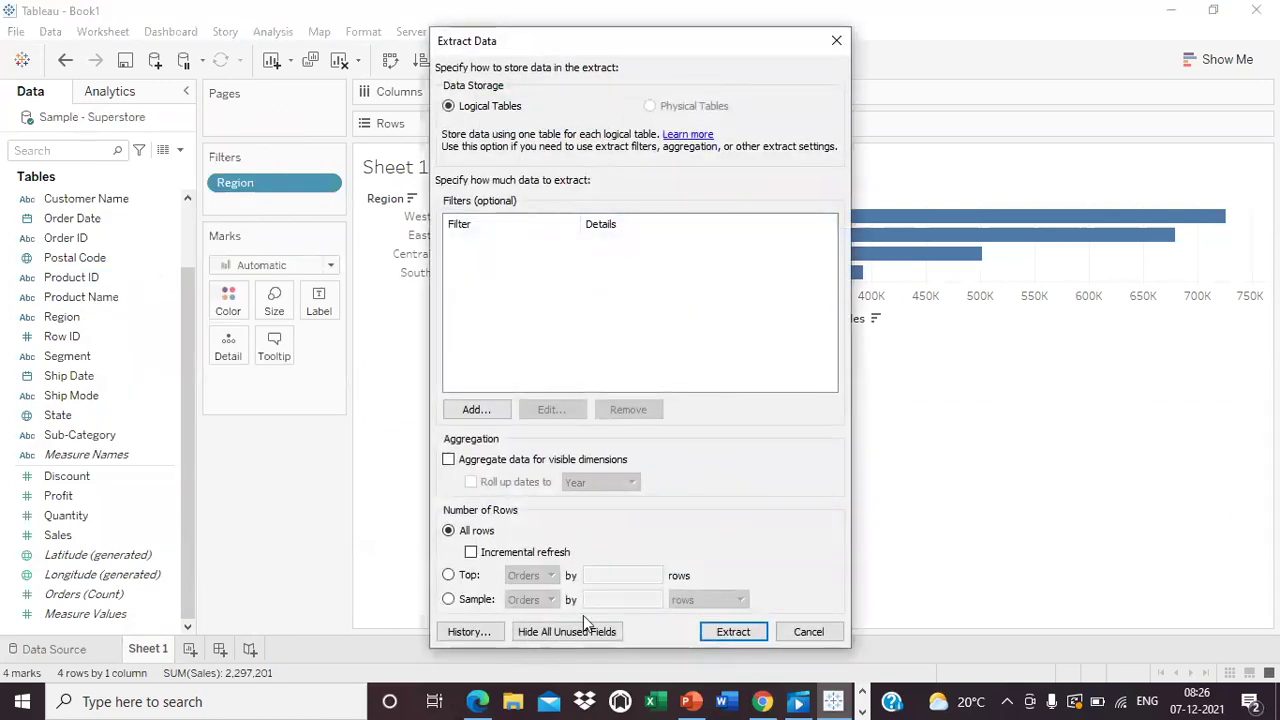
left_click(836, 44)
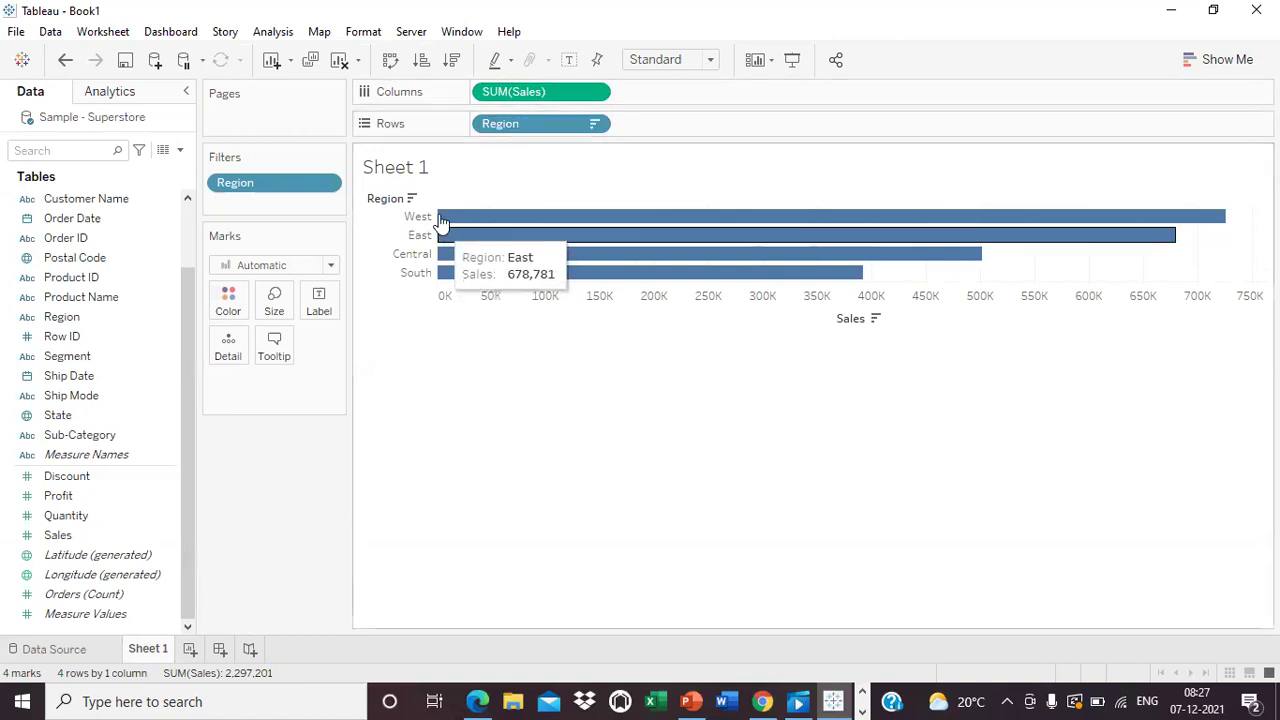
mouse_move(460, 246)
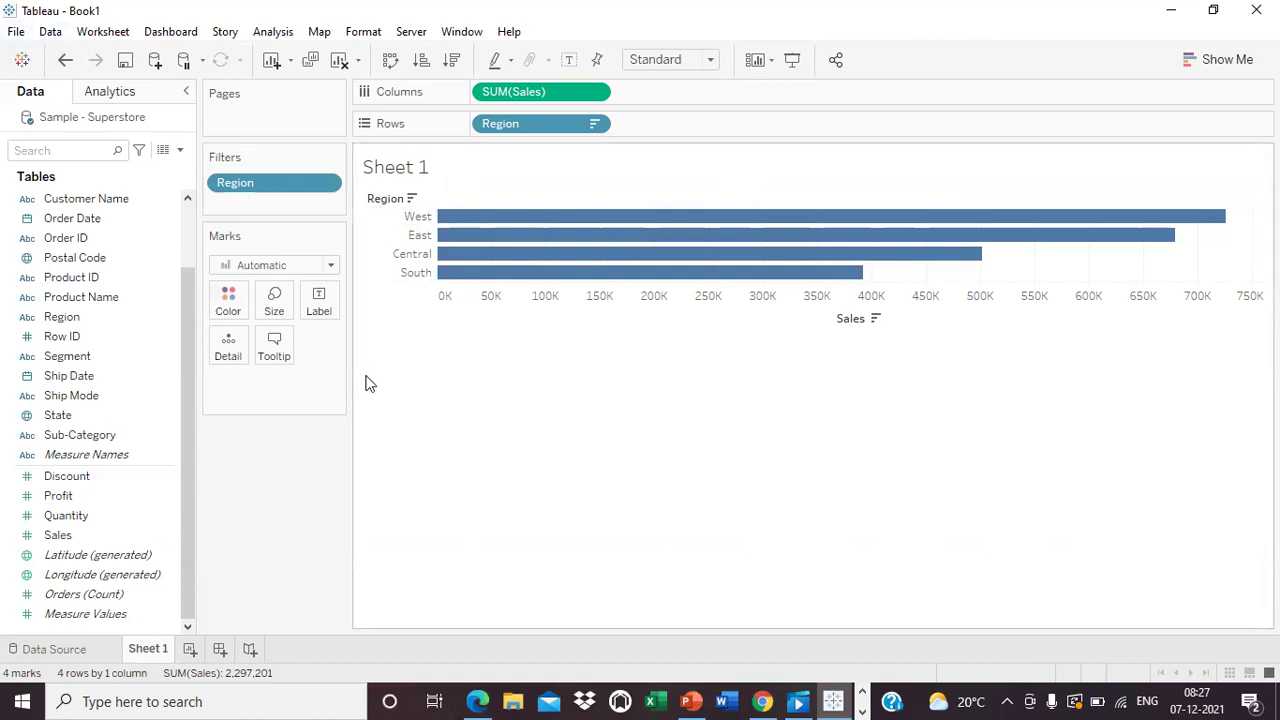
Try adding an extract filter on Region for Sample - Superstore that keeps South and West.
right_click(72, 120)
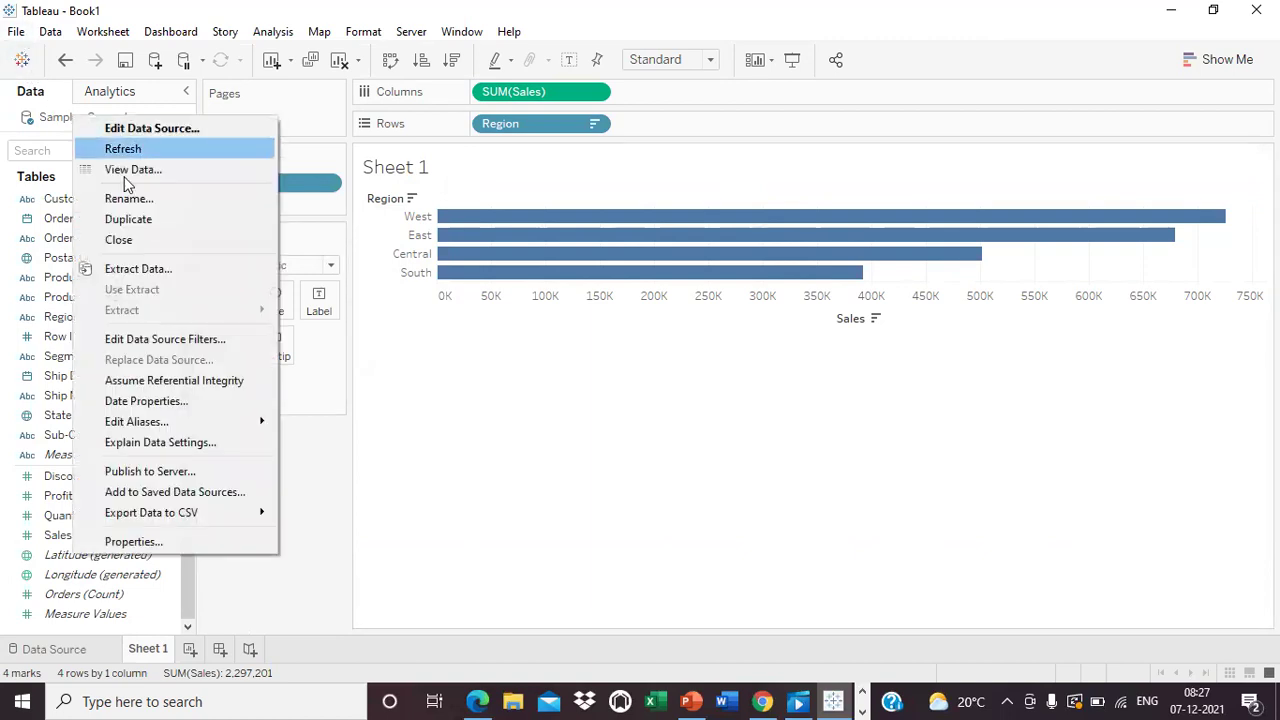
left_click(141, 271)
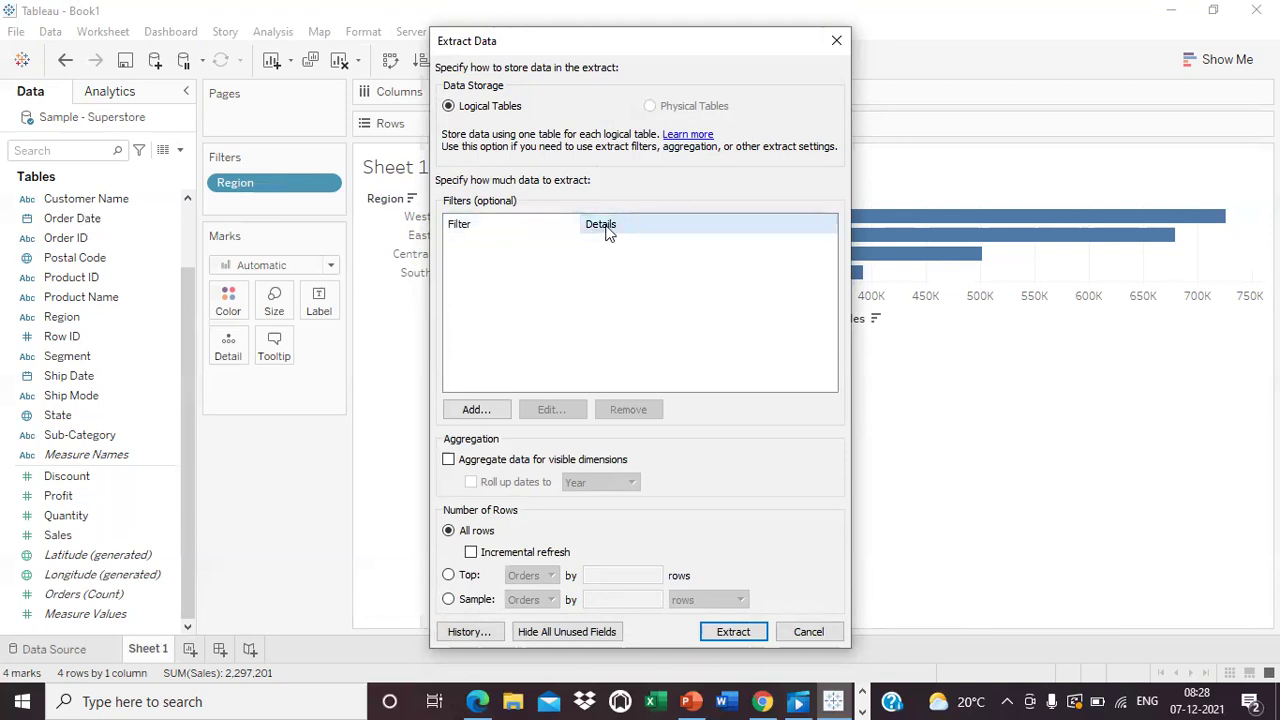
left_click(476, 410)
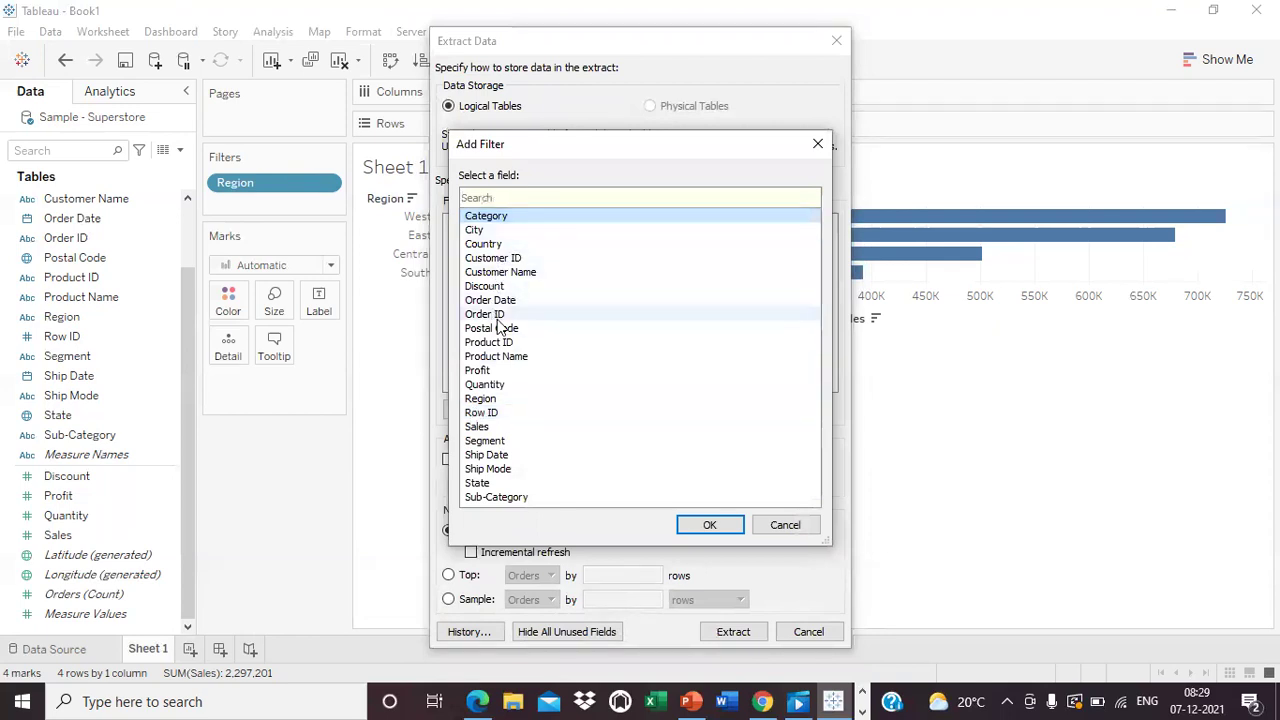
left_click(486, 401)
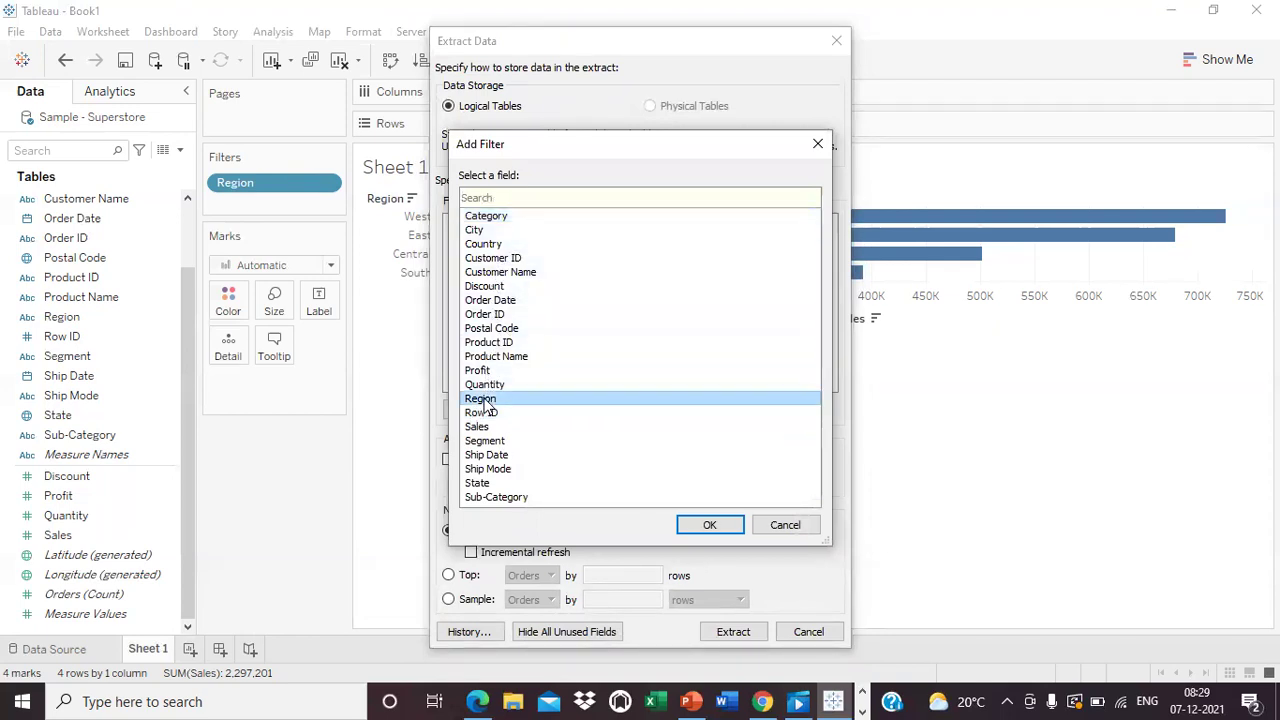
left_click(703, 524)
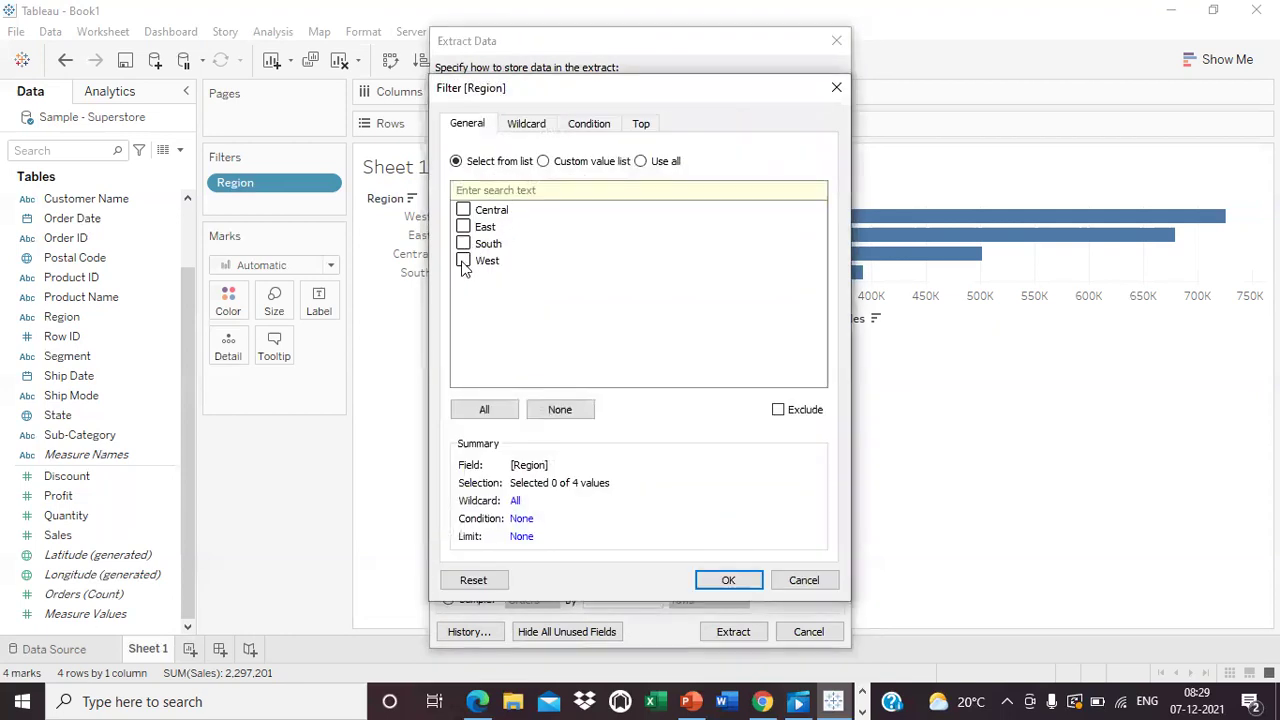
left_click(463, 244)
left_click(740, 584)
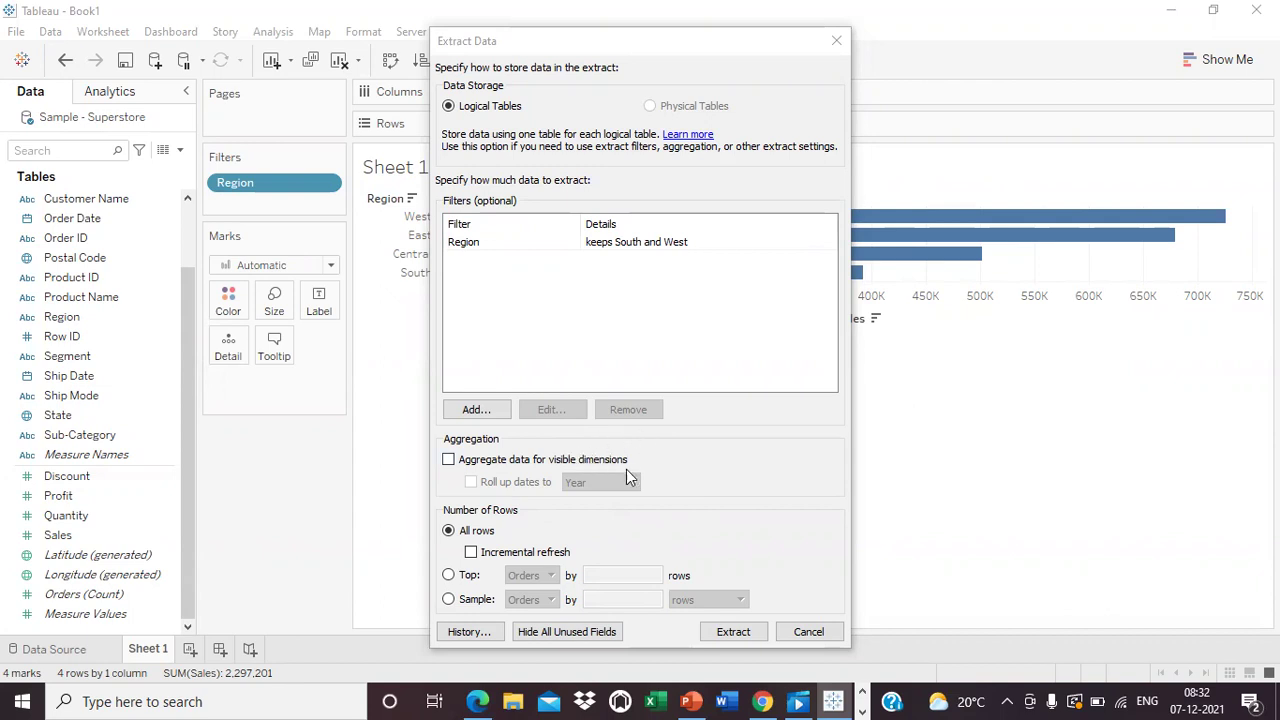
Try aggregating the extract for visible dimensions with dates rolled up to Year, and dismiss the extract settings.
left_click(448, 460)
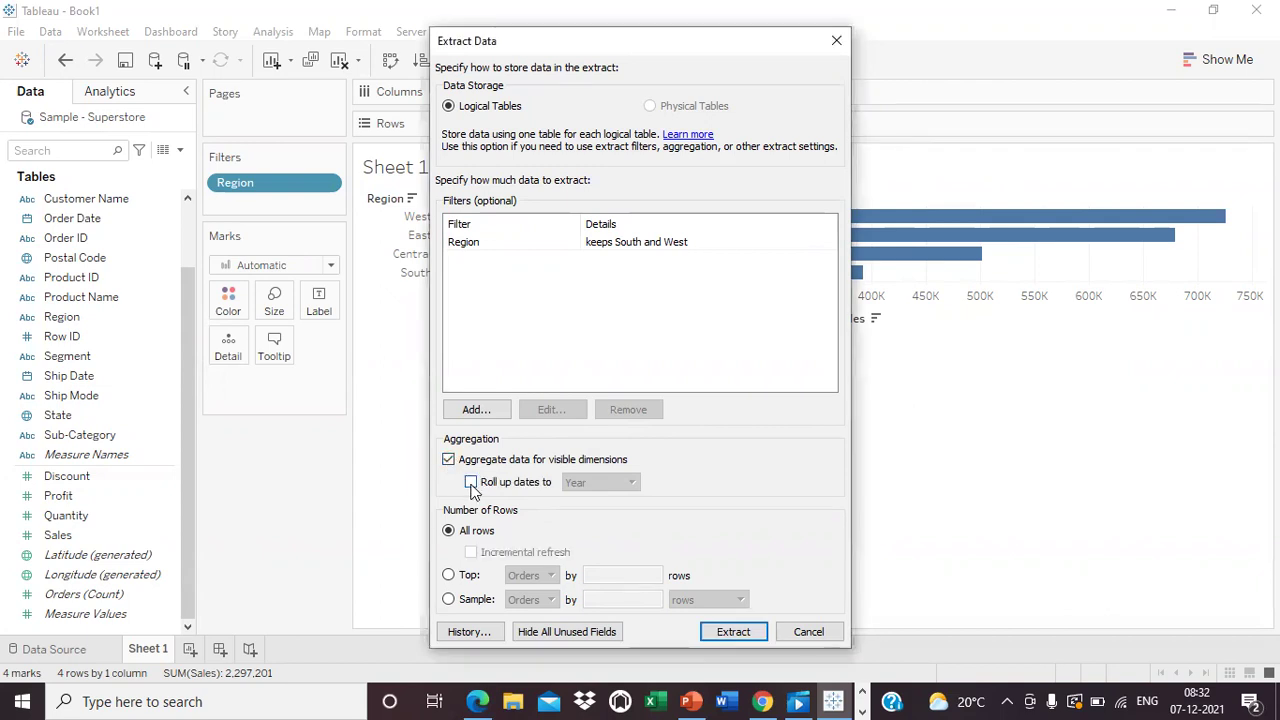
left_click(471, 482)
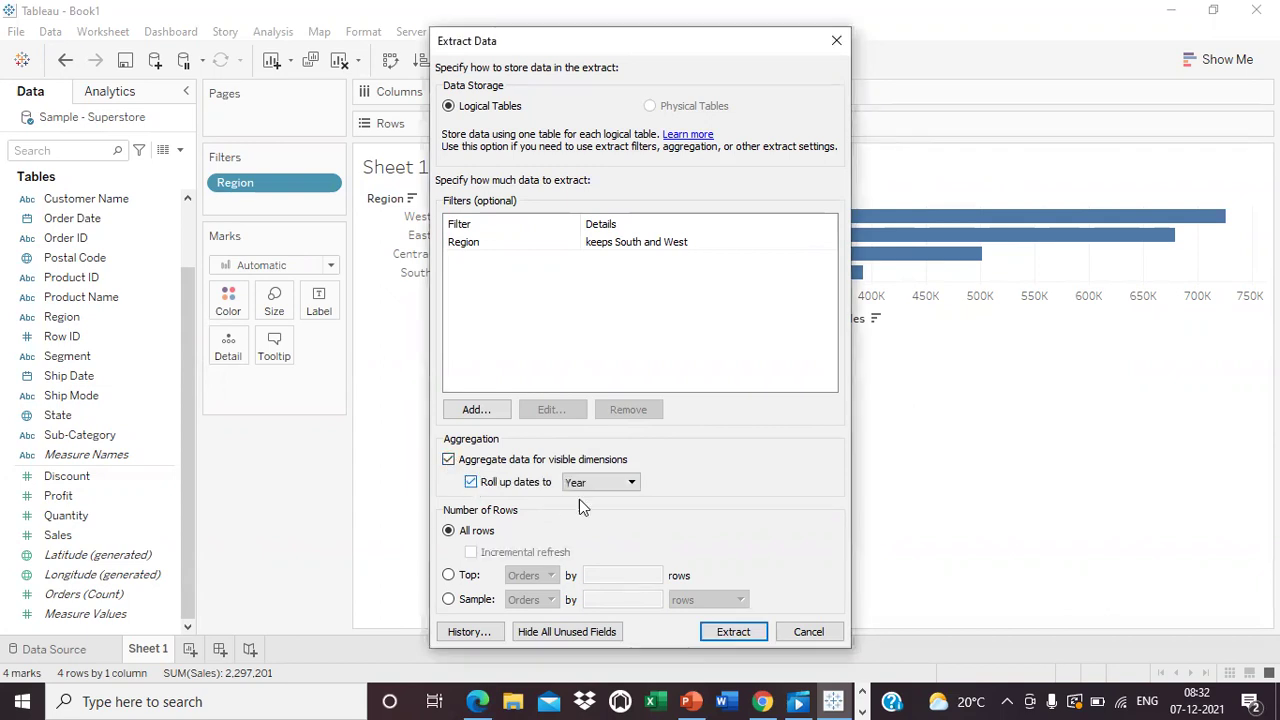
left_click(631, 483)
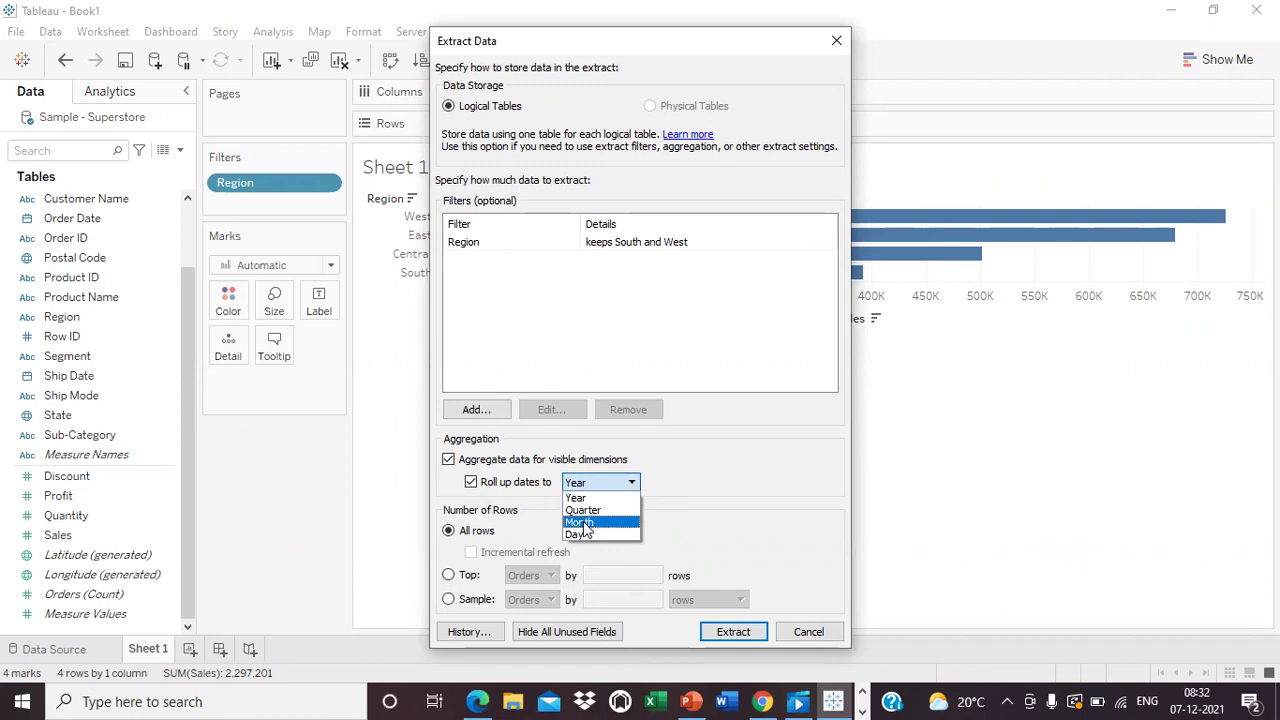
left_click(631, 483)
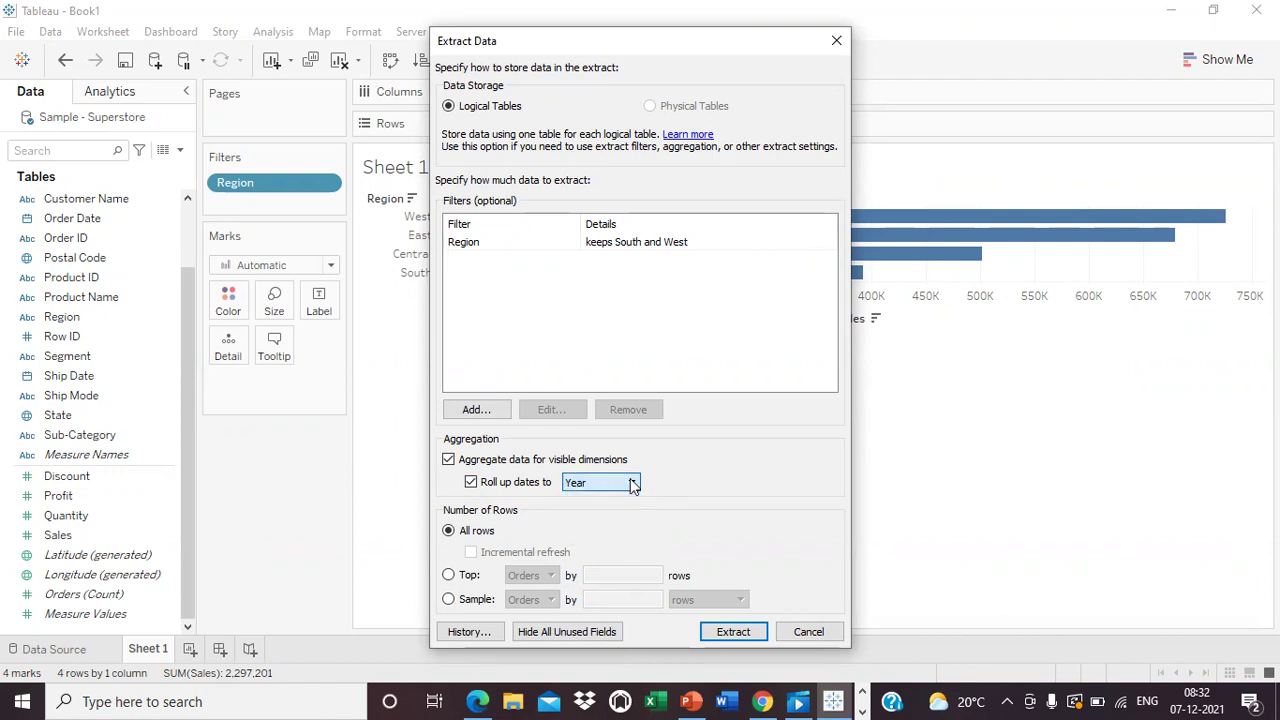
left_click(449, 460)
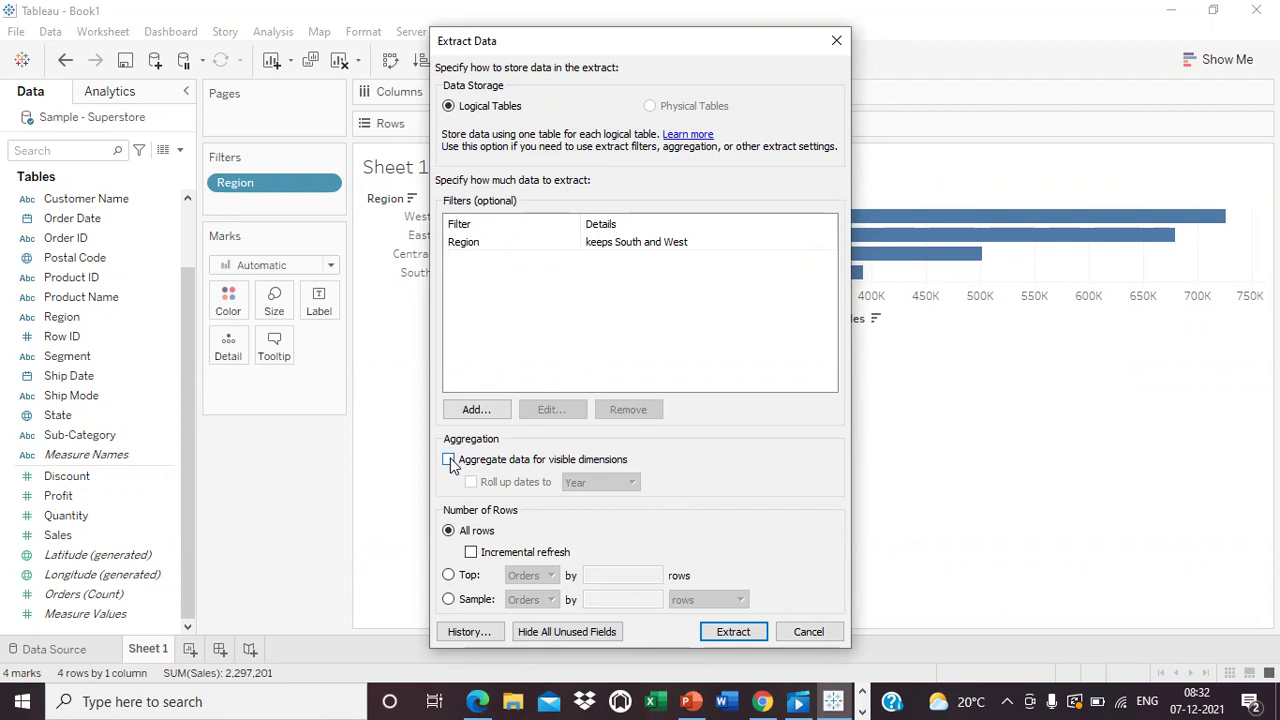
left_click(837, 40)
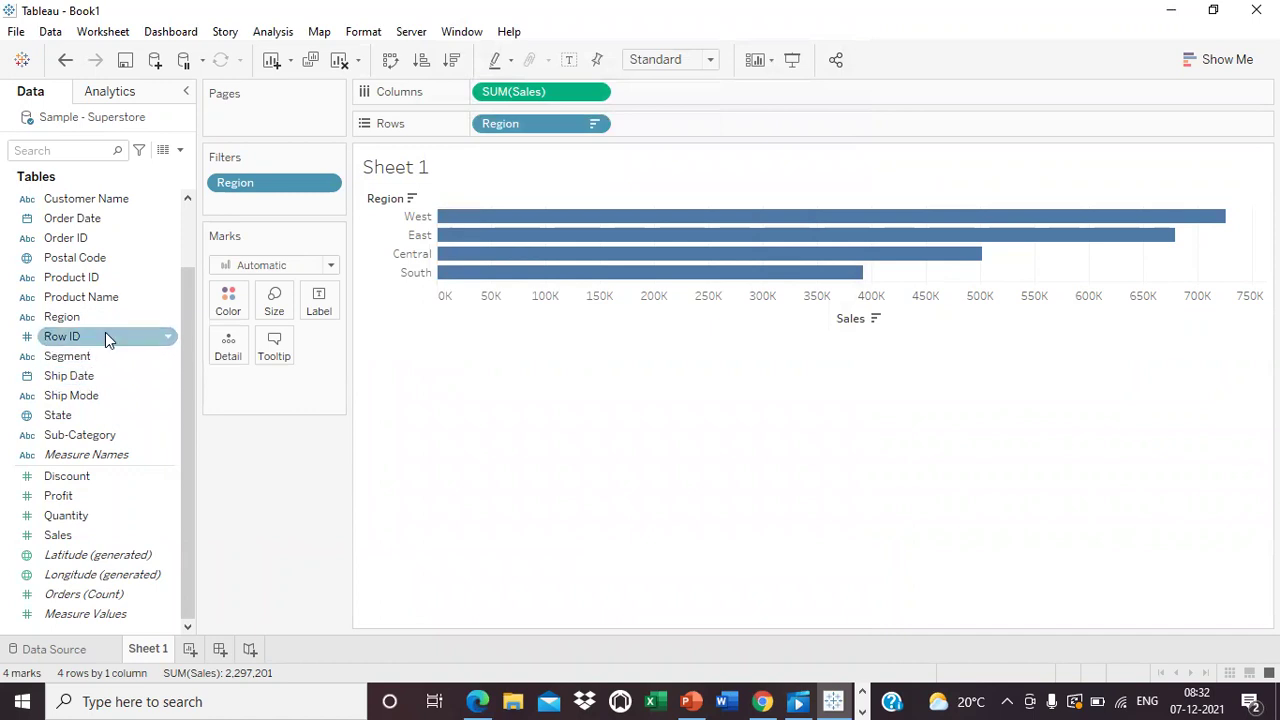
Examine the commands available for the Ship Date field, including the Hide option.
right_click(66, 378)
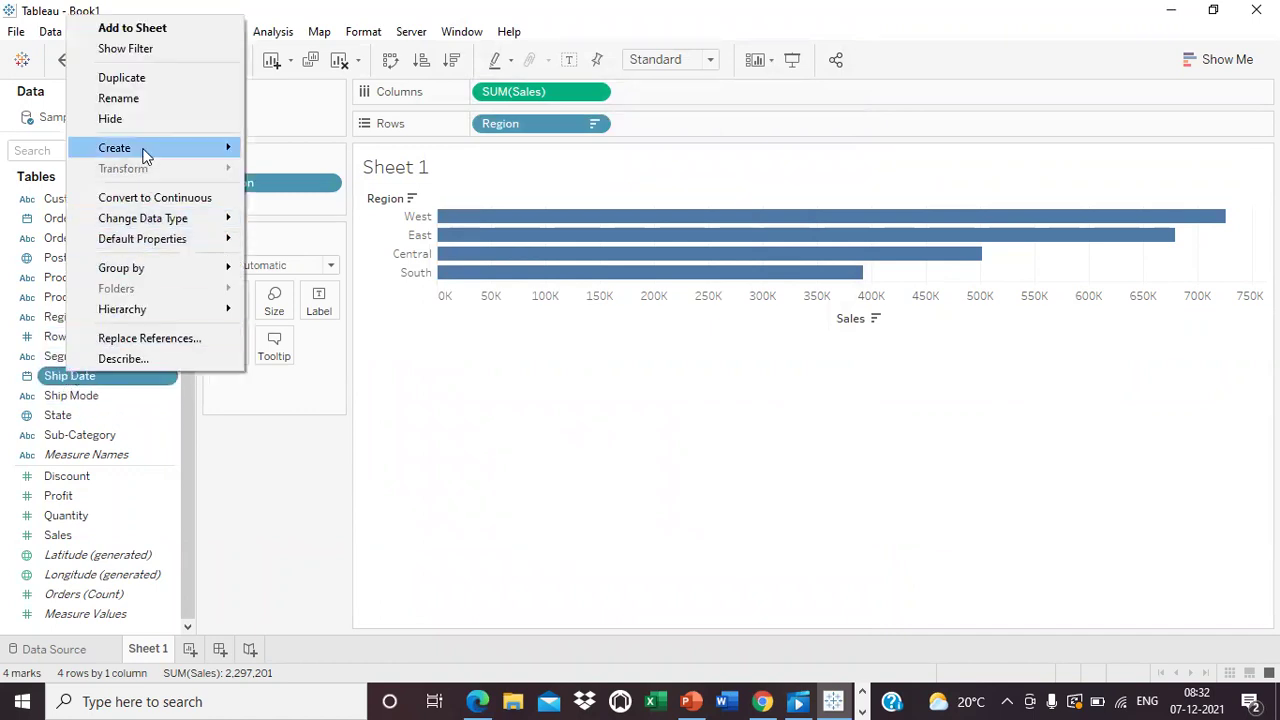
left_click(143, 390)
key("F2")
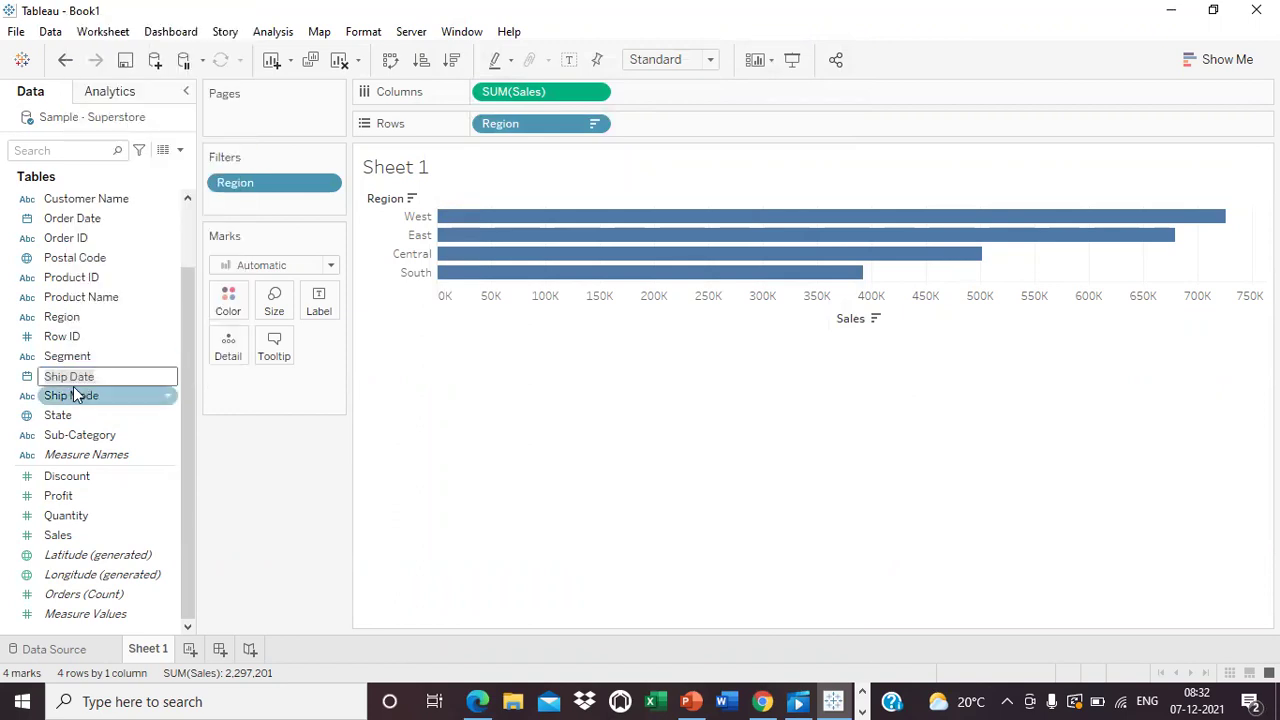
key("Return")
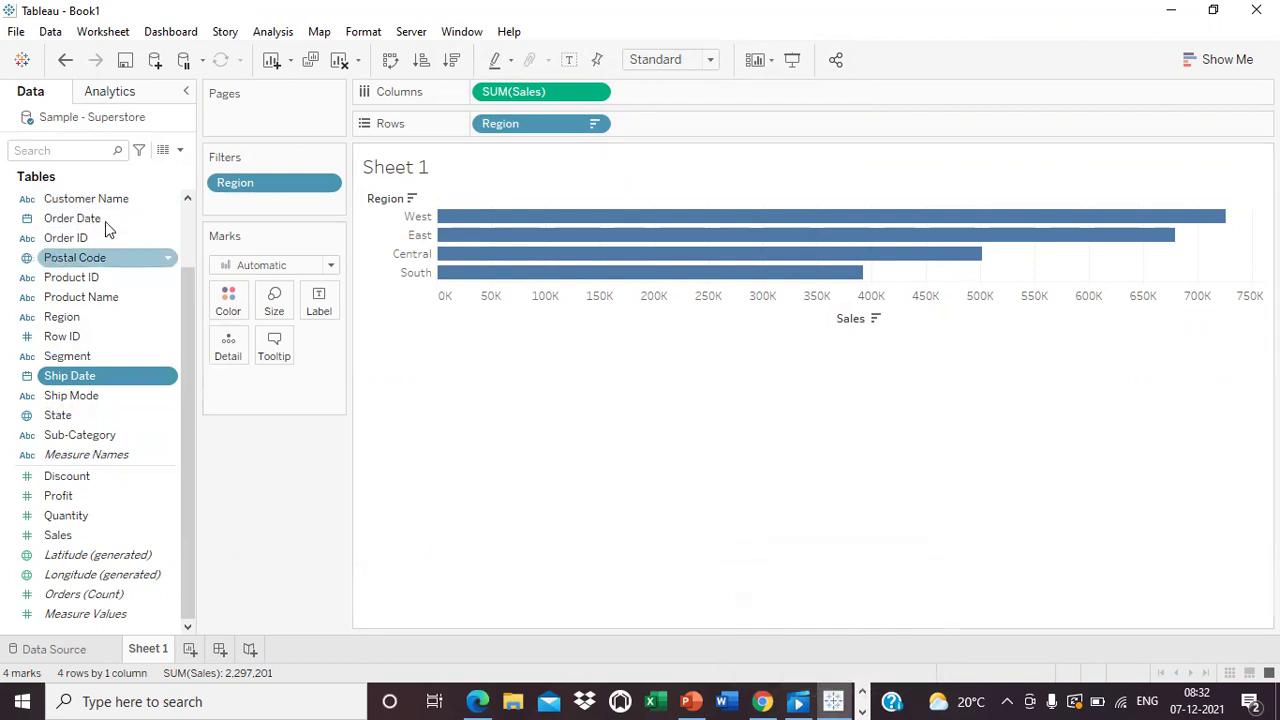
left_click(318, 62)
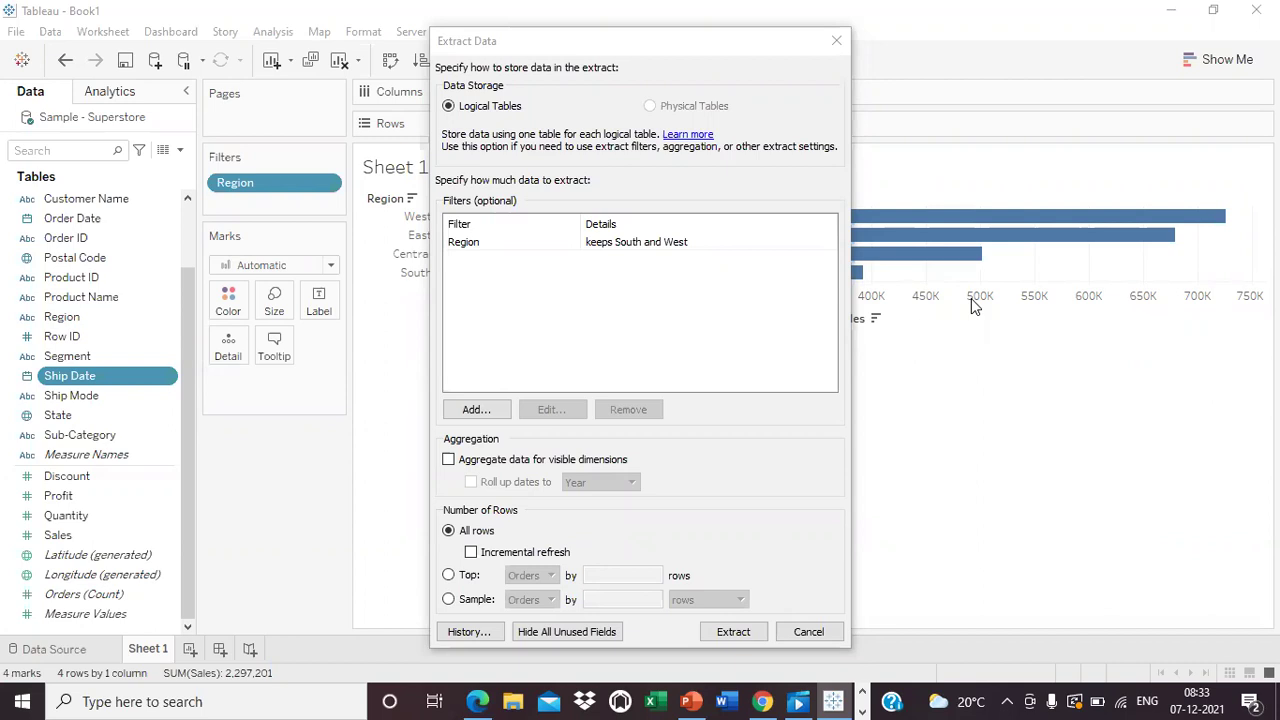
left_click(838, 41)
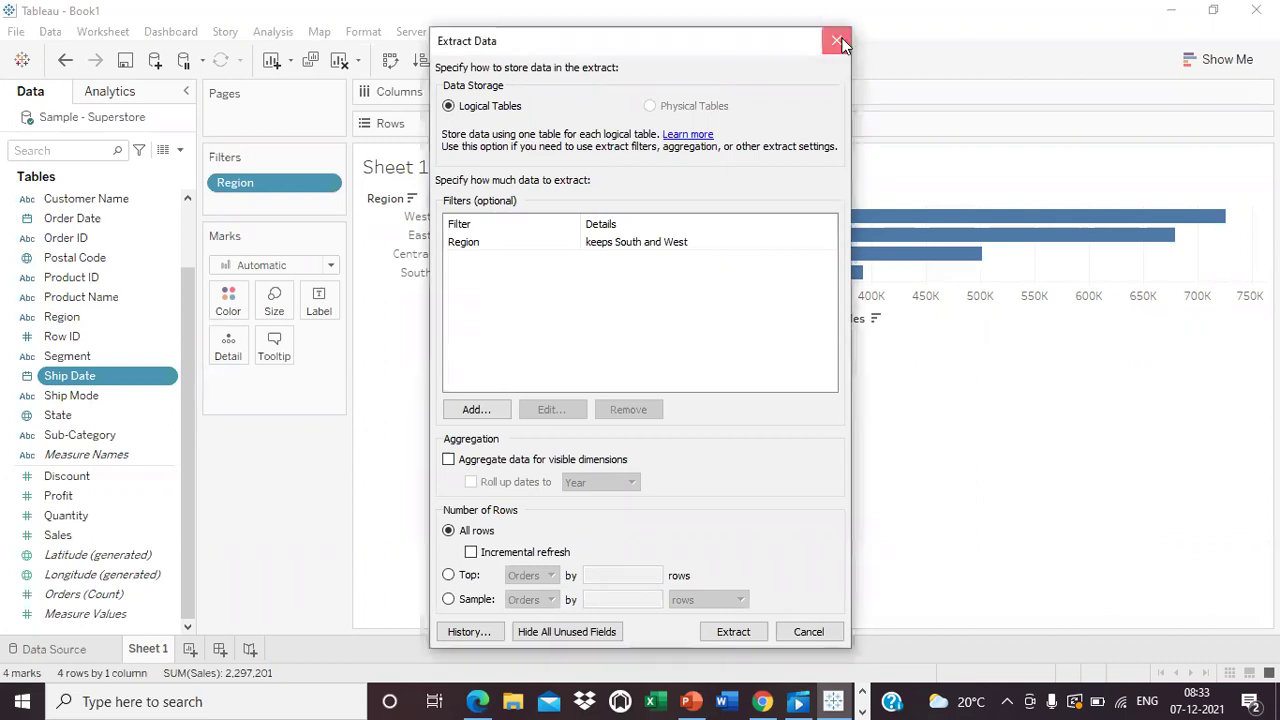
right_click(70, 380)
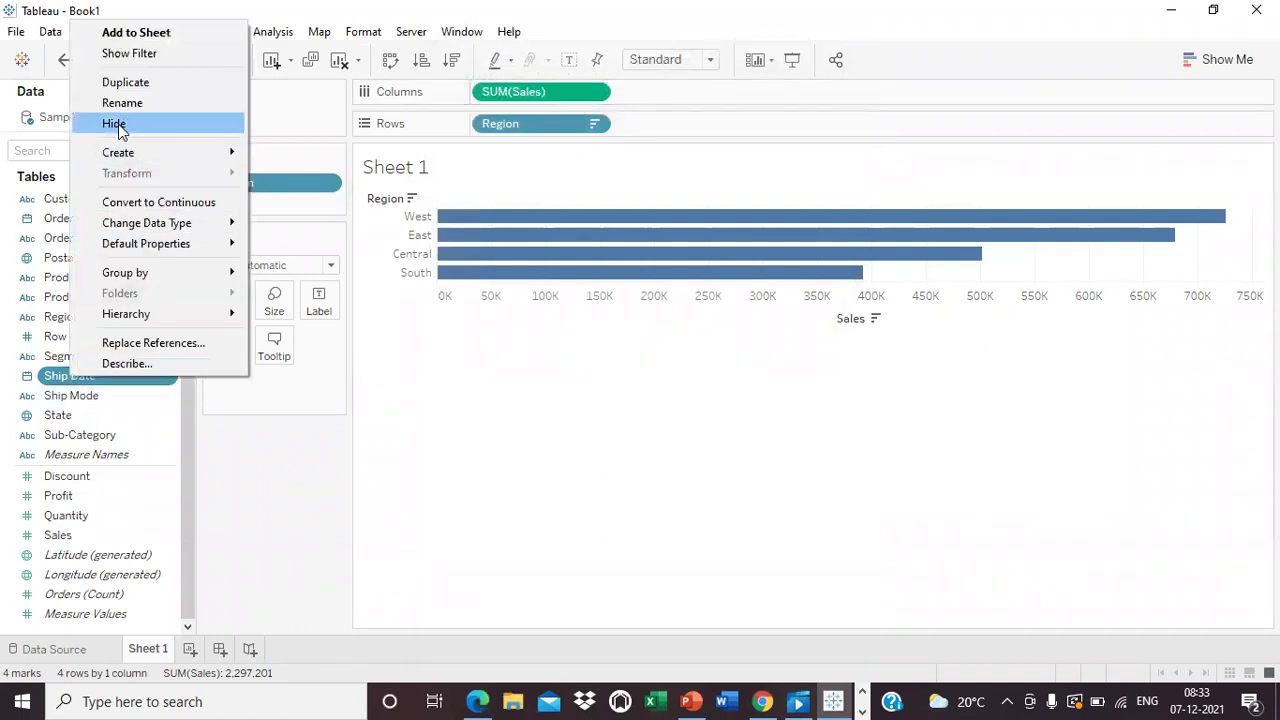
left_click(255, 508)
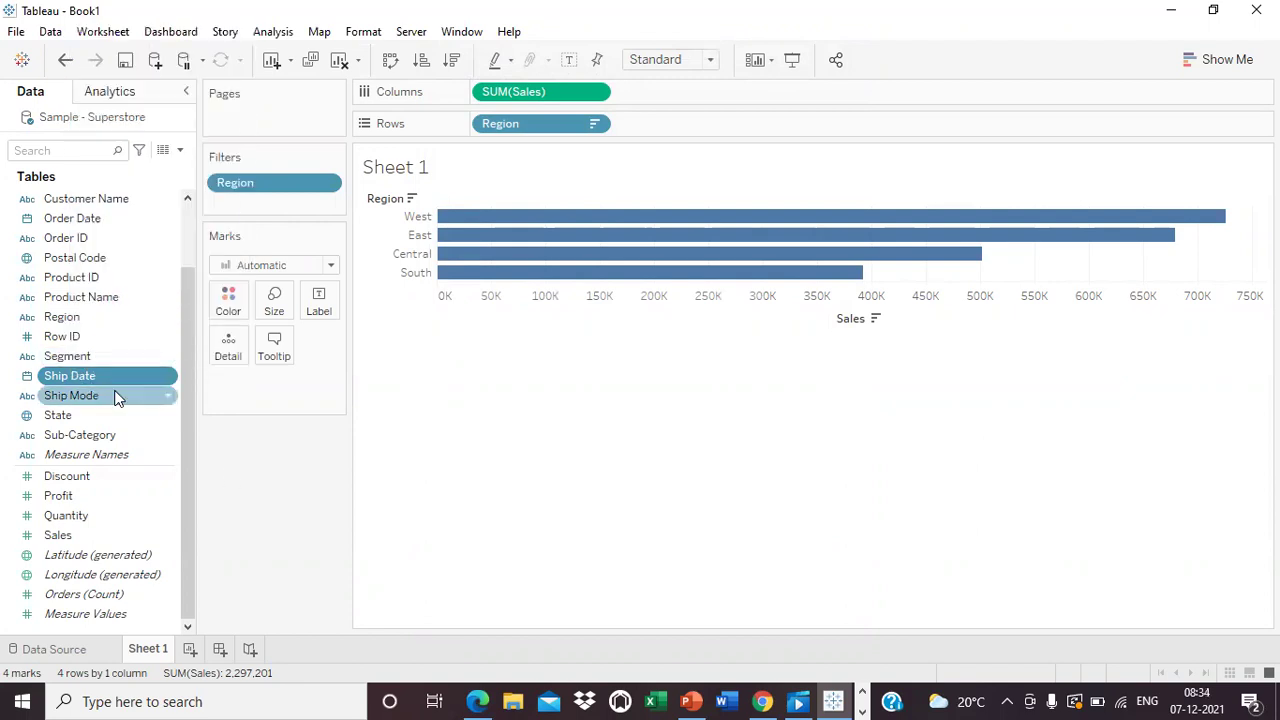
Open the Extract Data settings for the Sample - Superstore data source.
right_click(122, 120)
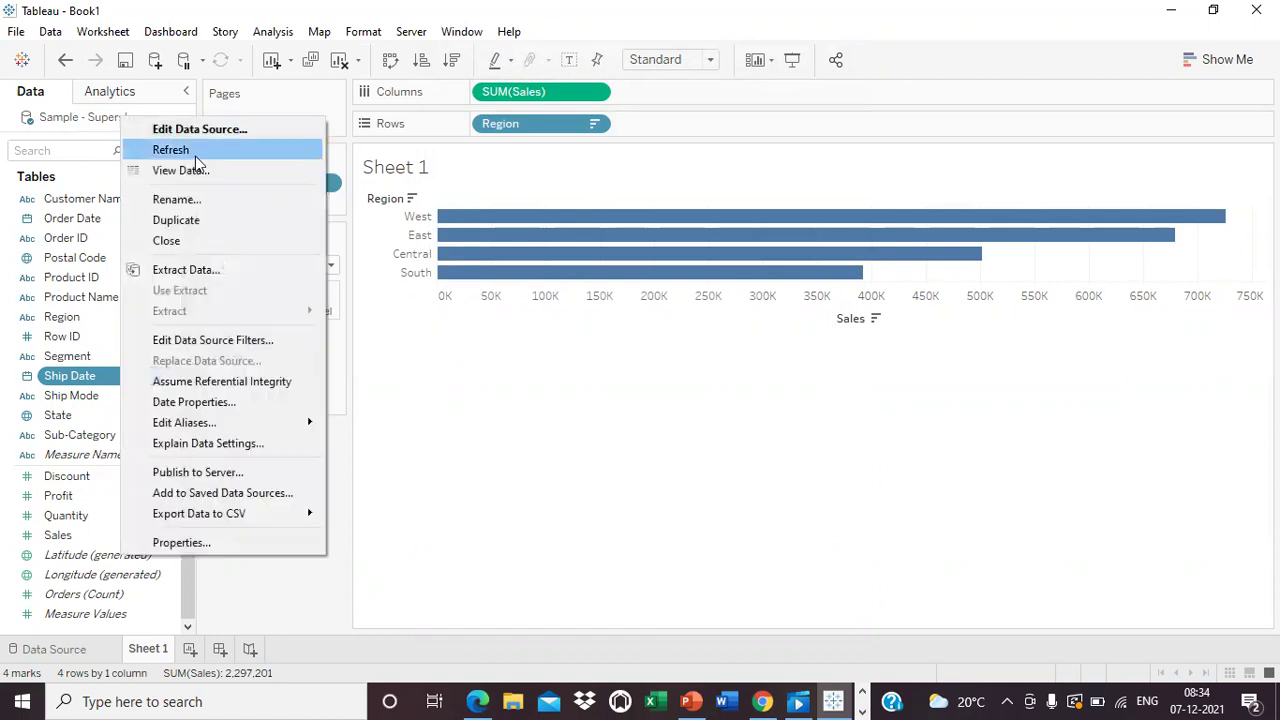
left_click(206, 268)
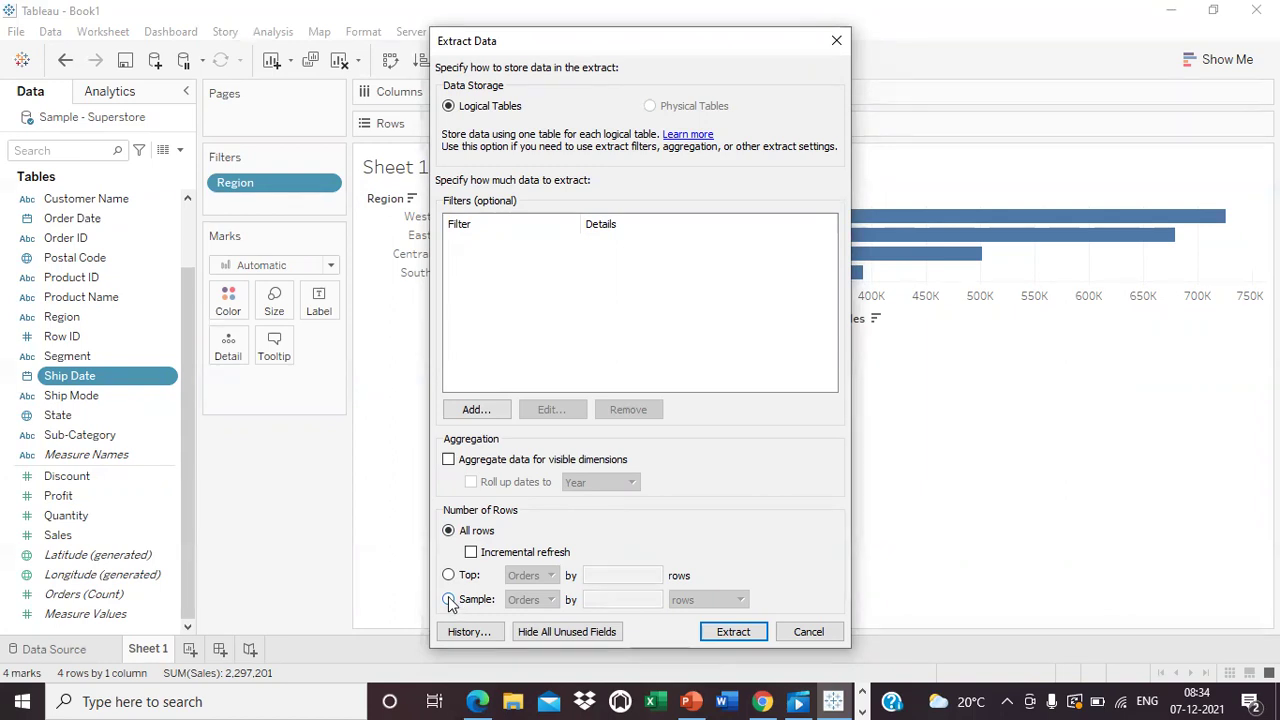
Try limiting the extract to a sample of 100000 rows from Orders, and restore the All rows option.
left_click(449, 600)
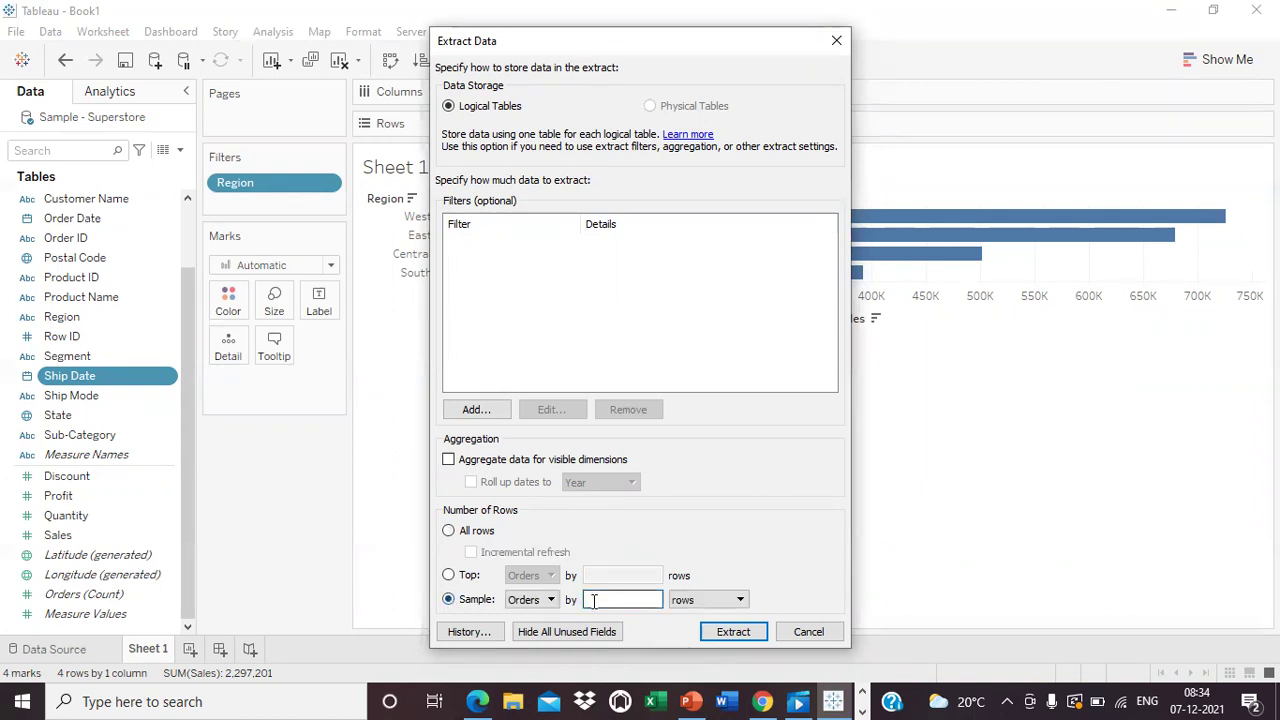
type("100000")
key("BackSpace")
key("BackSpace")
key("BackSpace")
key("BackSpace")
key("BackSpace")
key("BackSpace")
left_click(449, 532)
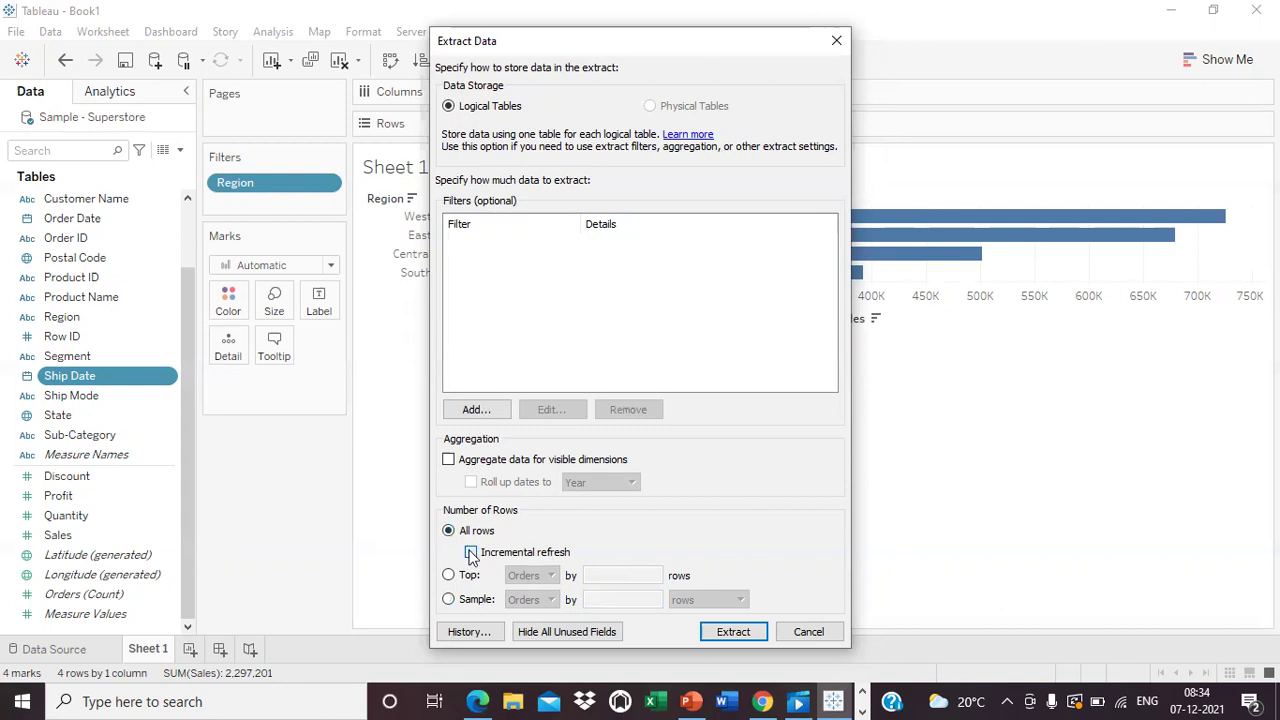
Enable incremental refresh for all rows of the extract and choose Orders as the table to refresh.
left_click(471, 553)
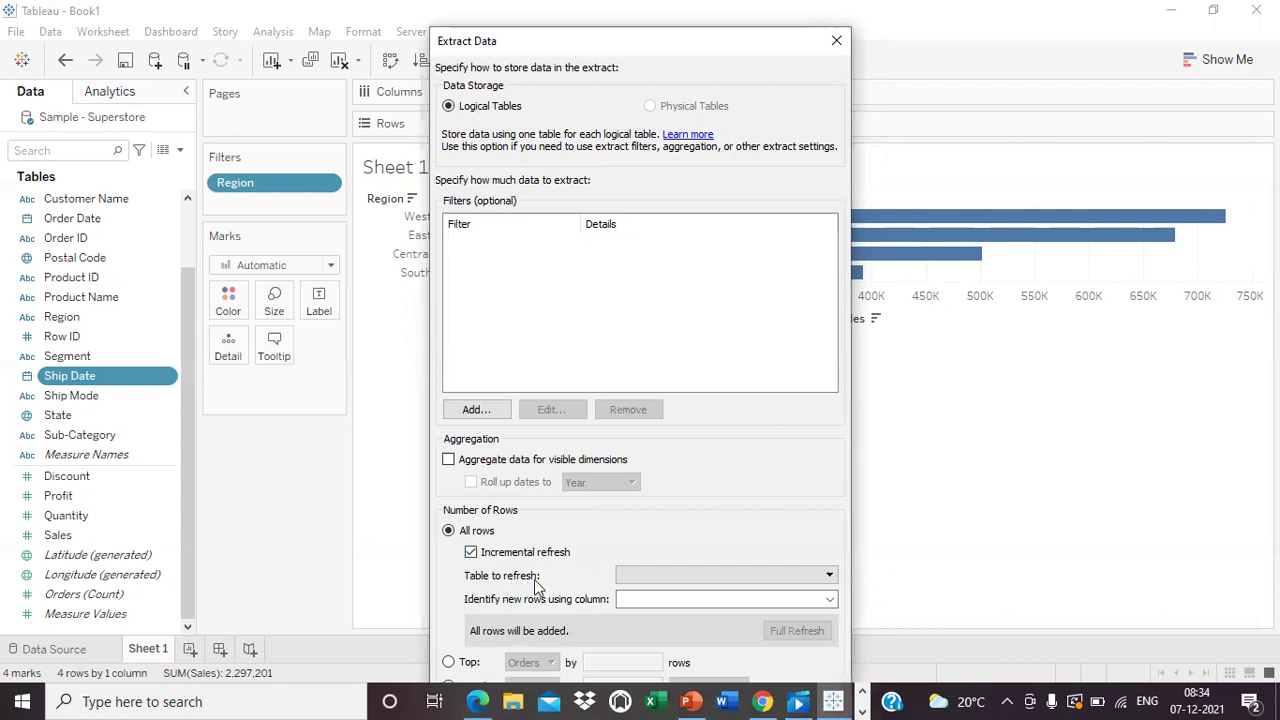
left_click(829, 575)
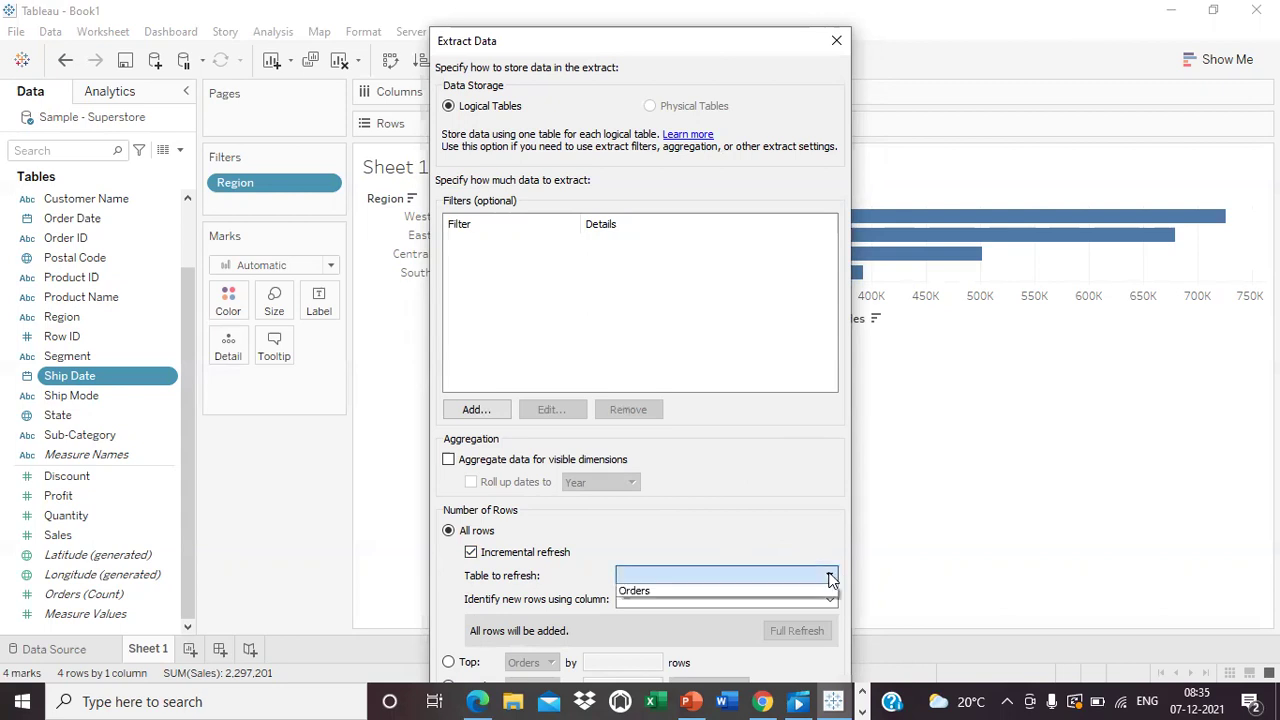
left_click(640, 591)
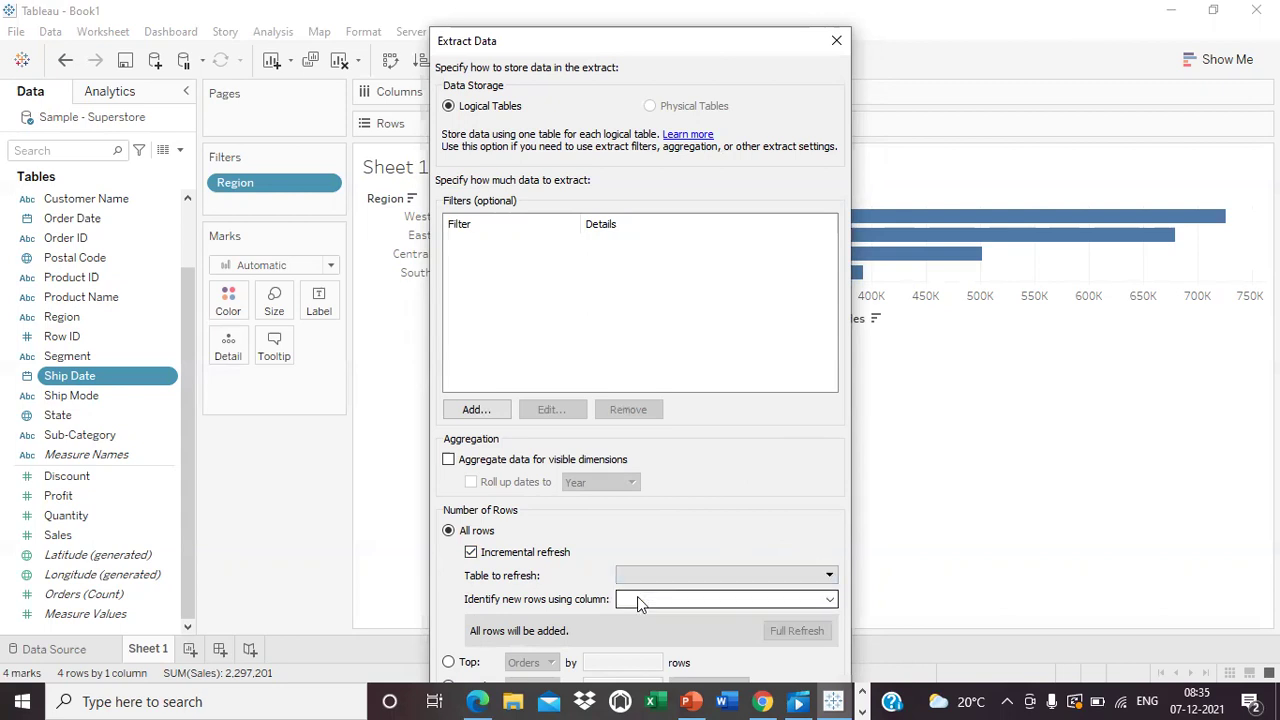
left_click(829, 575)
left_click(638, 590)
left_click(830, 577)
left_click(652, 592)
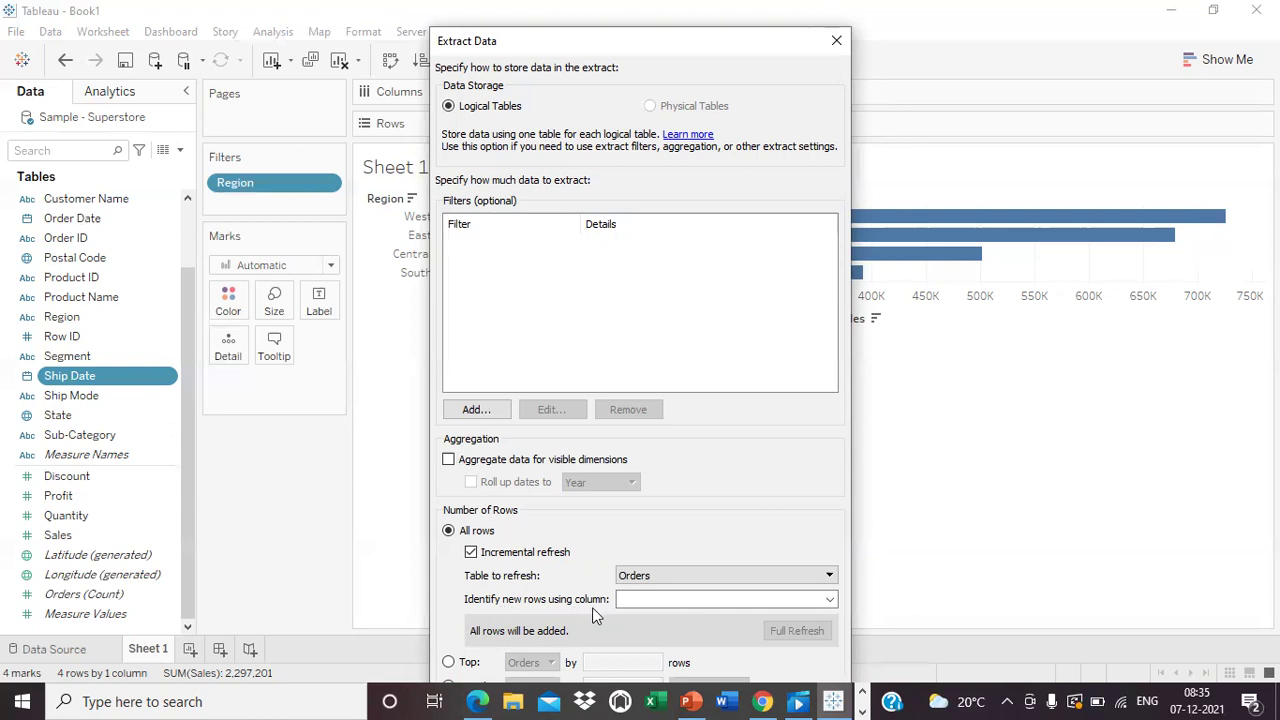
Set Row ID as the column that identifies new rows, and reposition the extract settings to reveal the remaining row options.
left_click(832, 598)
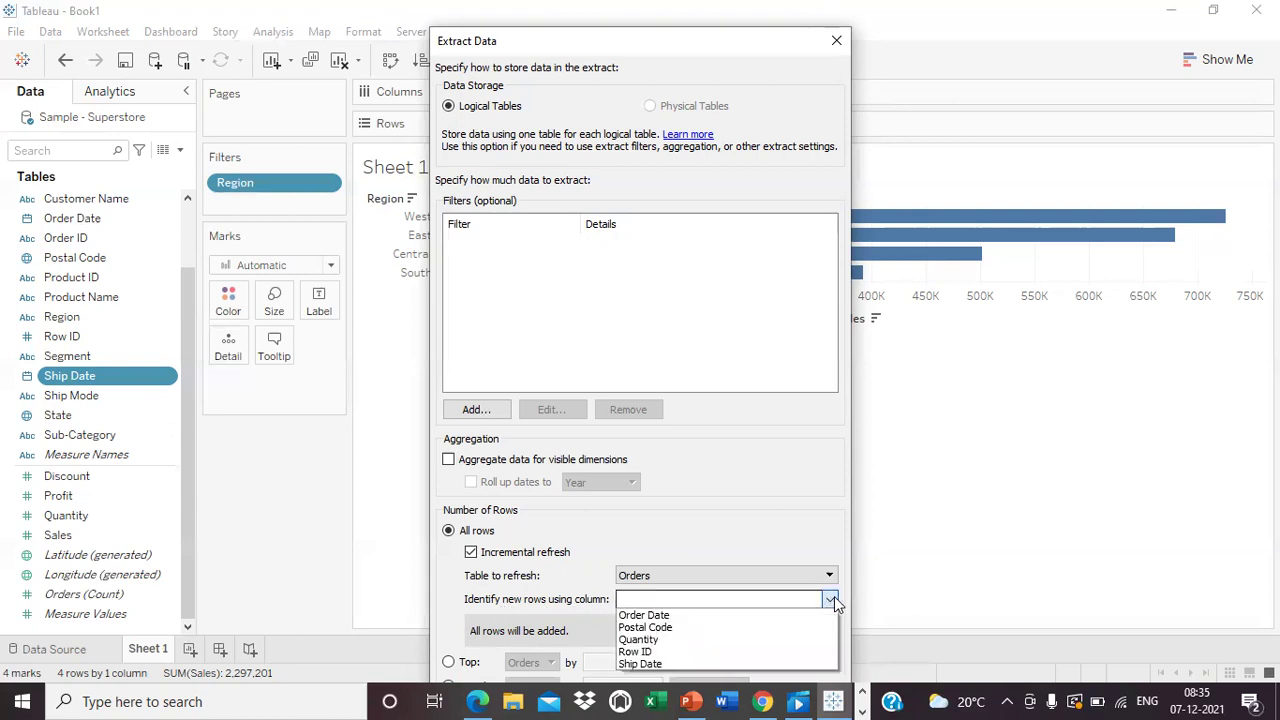
left_click(640, 651)
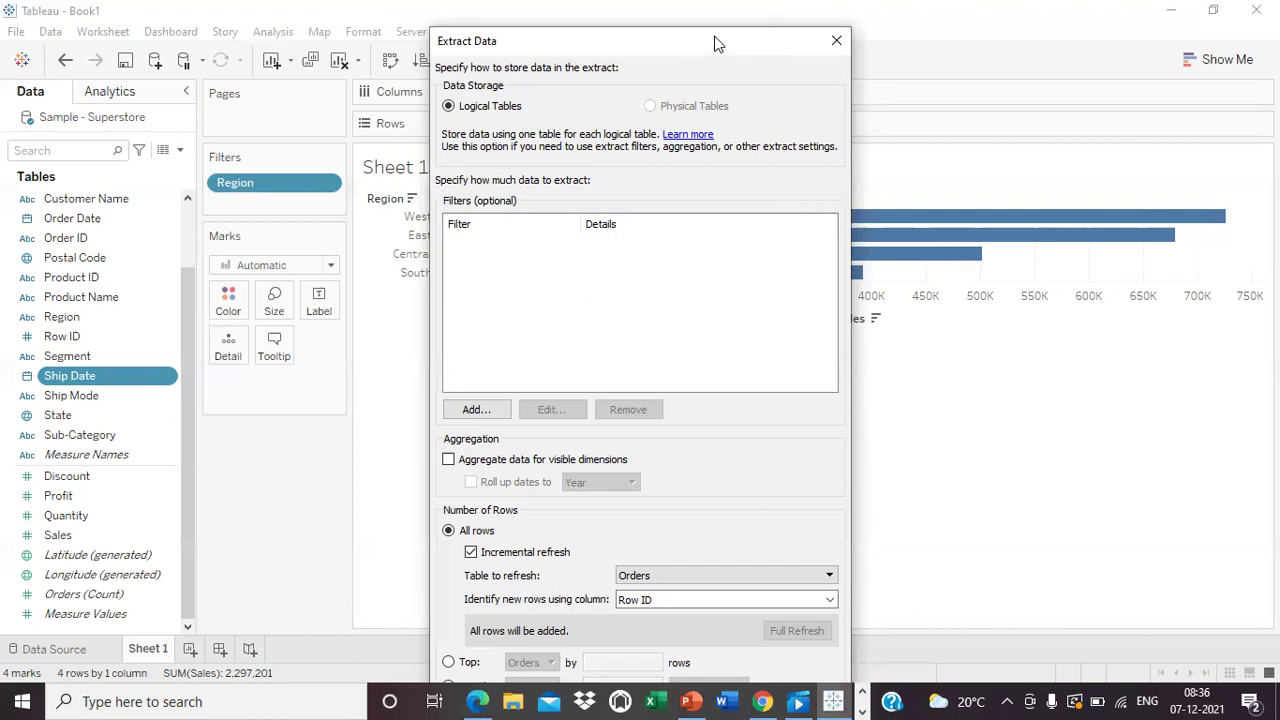
left_click_drag(716, 43, 771, 17)
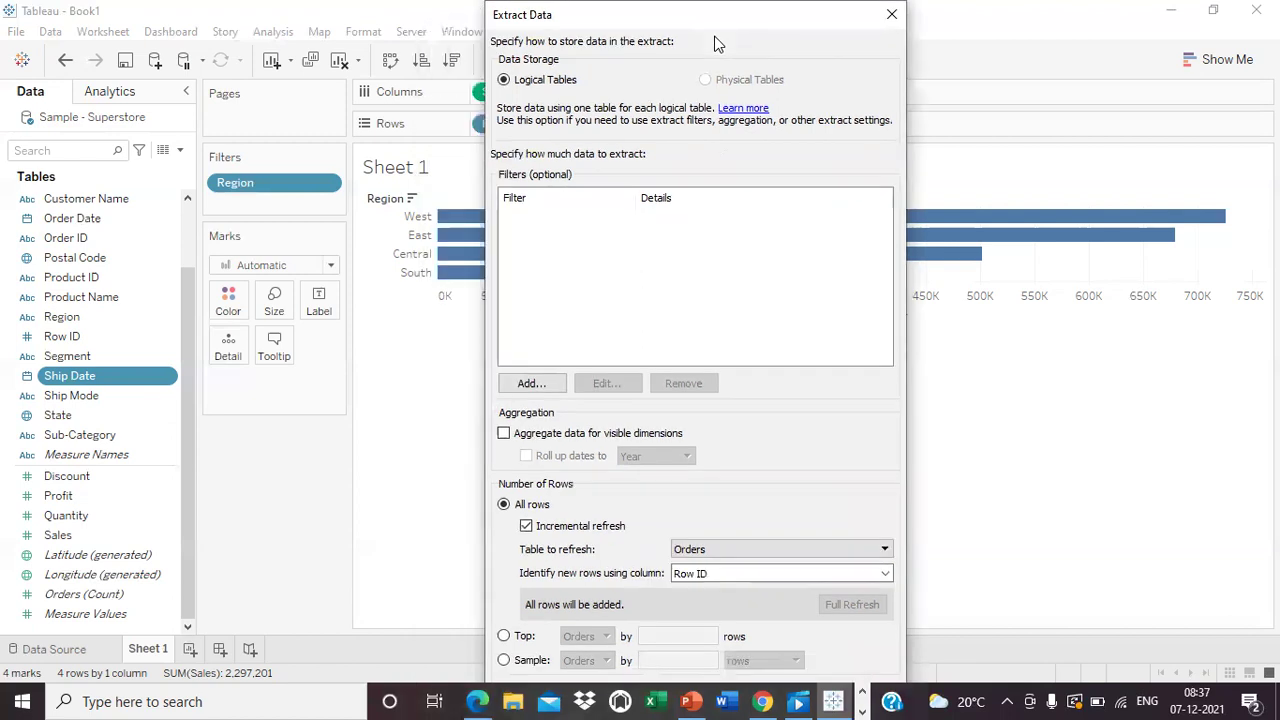